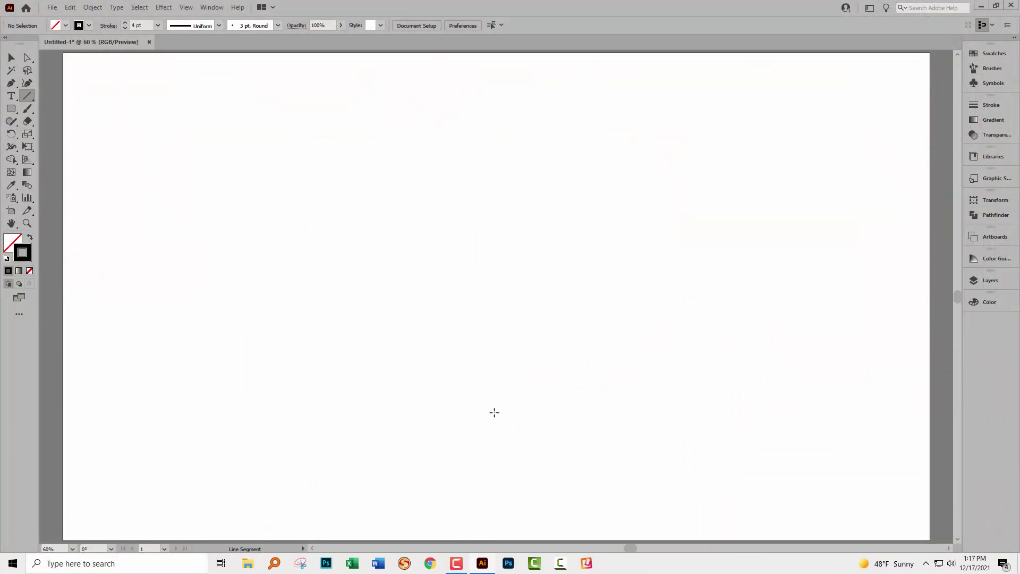
- Undo a stray line, then switch to the Polar Grid tool and bring up its options
left_click_drag(494, 295, 494, 412)
key("ctrl+z")
left_click(23, 96)
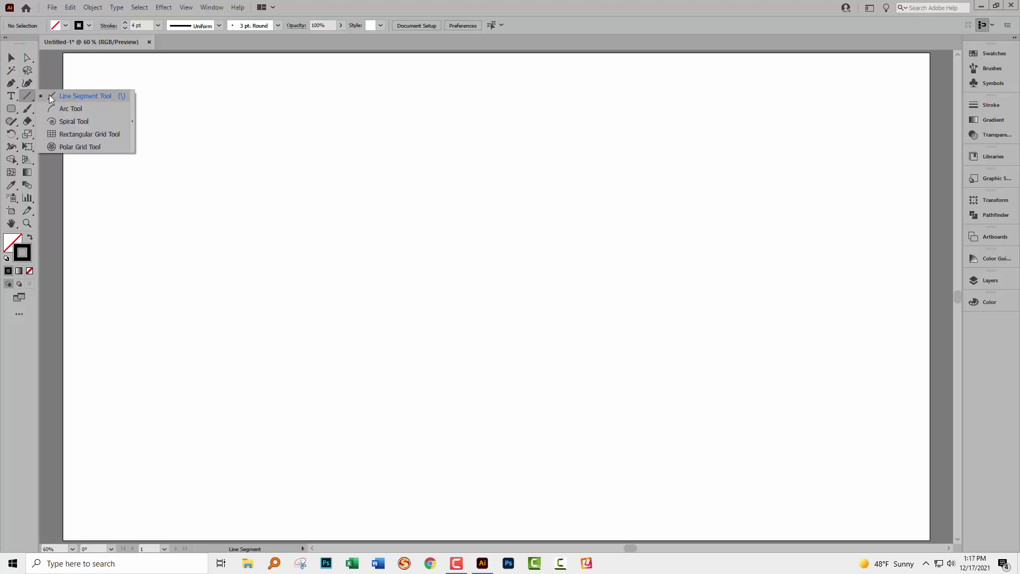
left_click(59, 147)
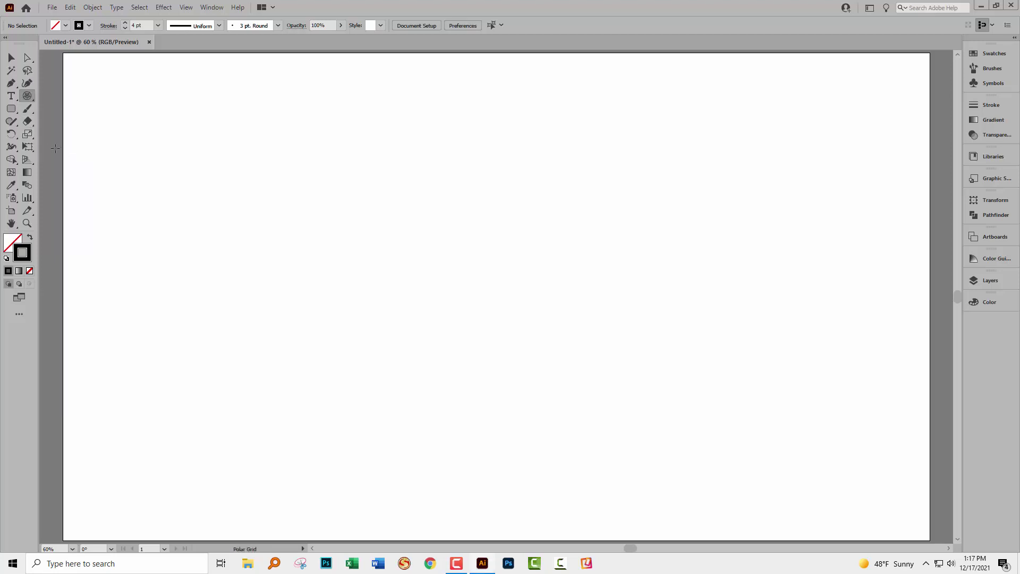
left_click(336, 198)
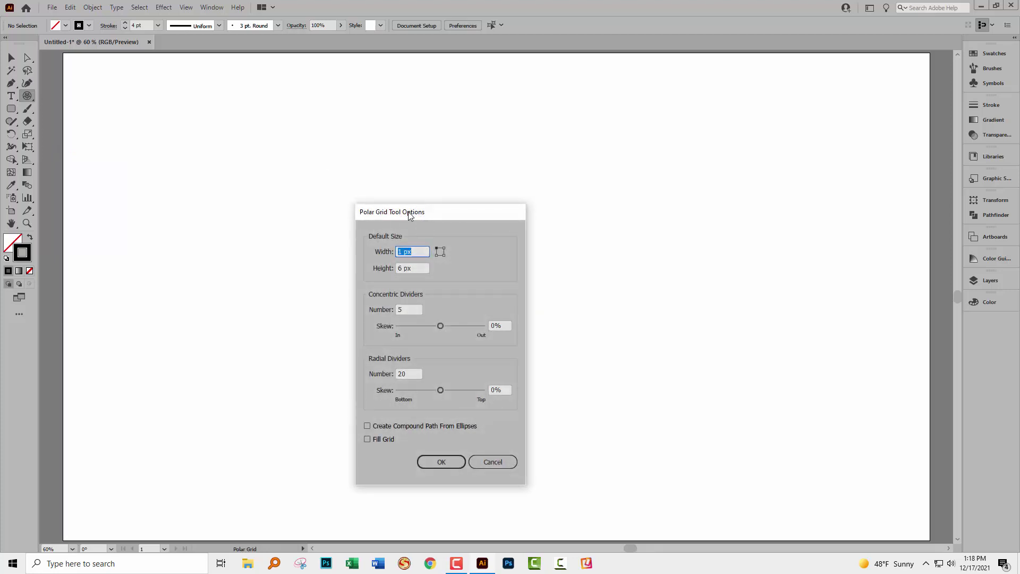
left_click(493, 462)
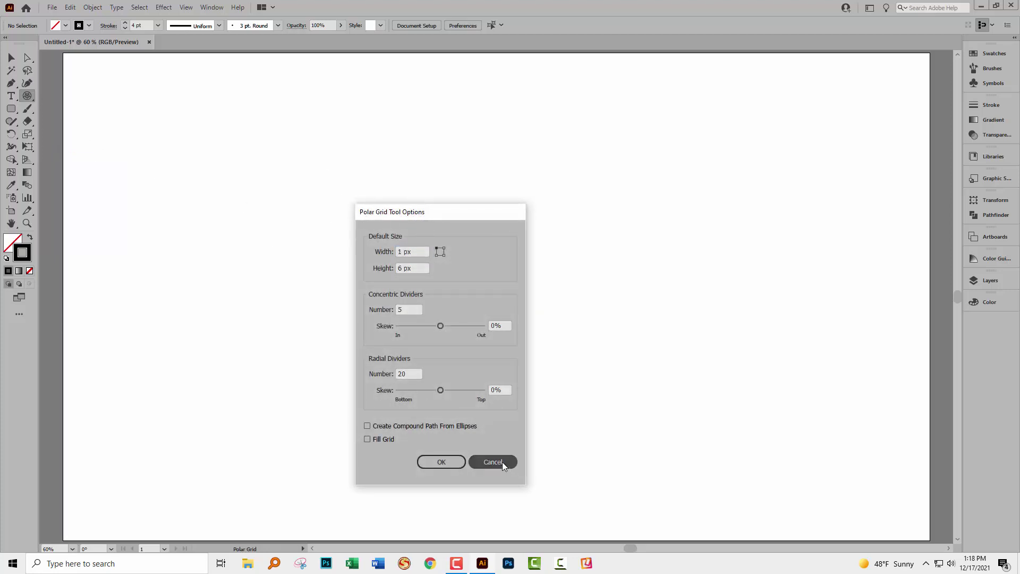
double_click(27, 96)
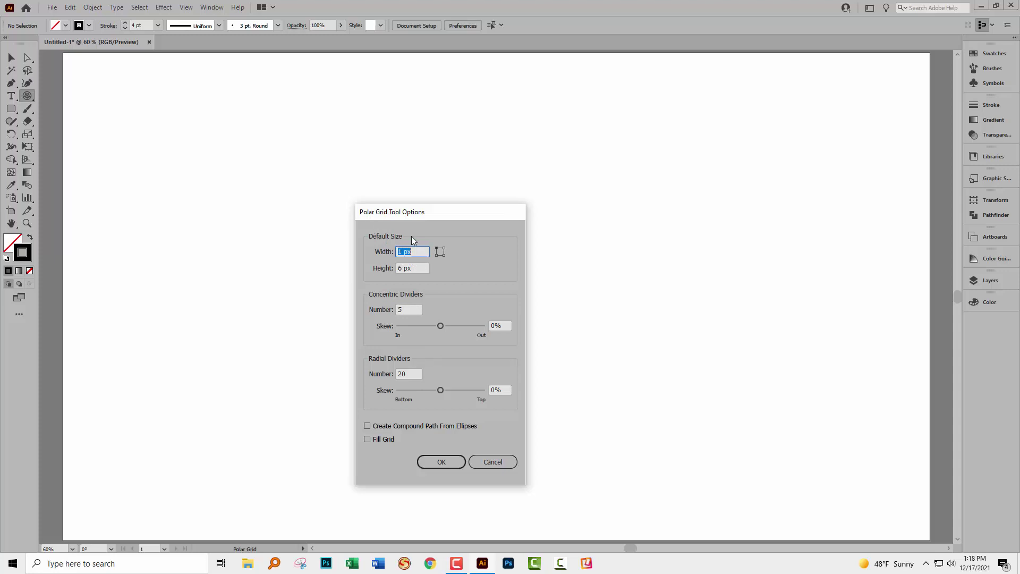
- Set the polar grid width and height to 200 px with 9 concentric dividers
type("200")
key("Tab")
type("200")
key("Tab")
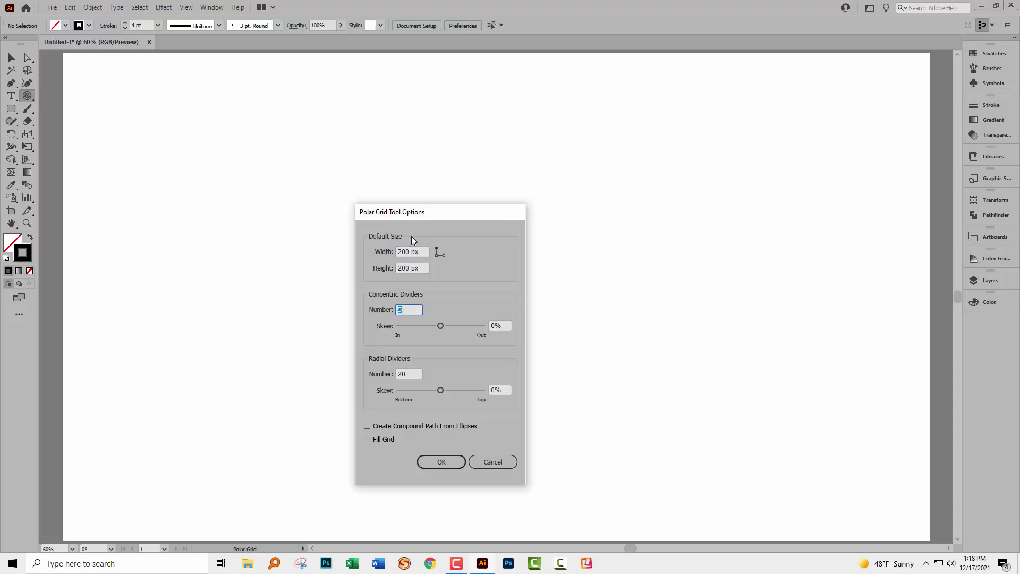
left_click(413, 308)
left_click_drag(419, 308, 393, 315)
key("Tab")
- Create the 200 px polar grid, then enlarge it to 676 px and move it up-left
left_click(441, 463)
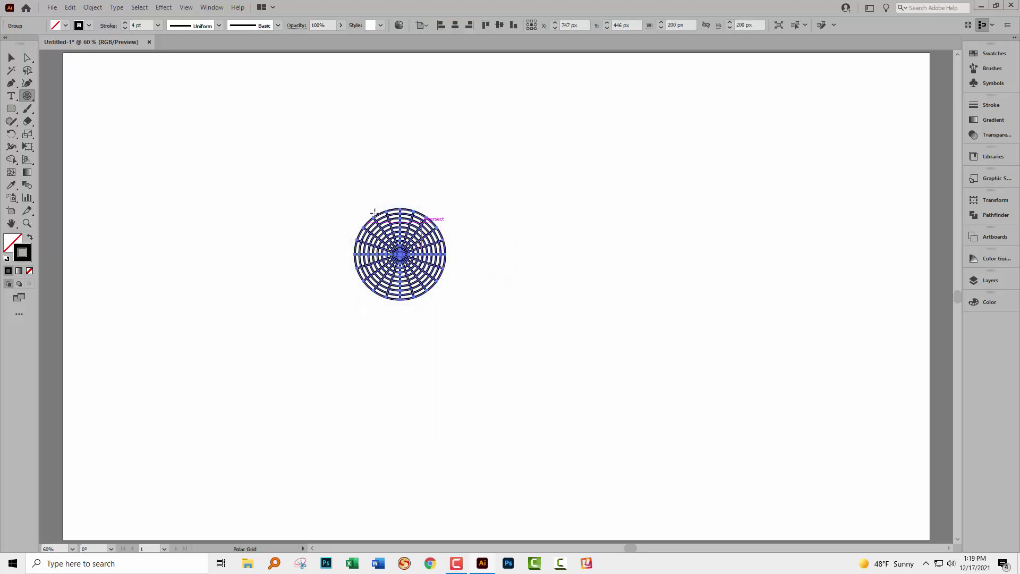
left_click(11, 58)
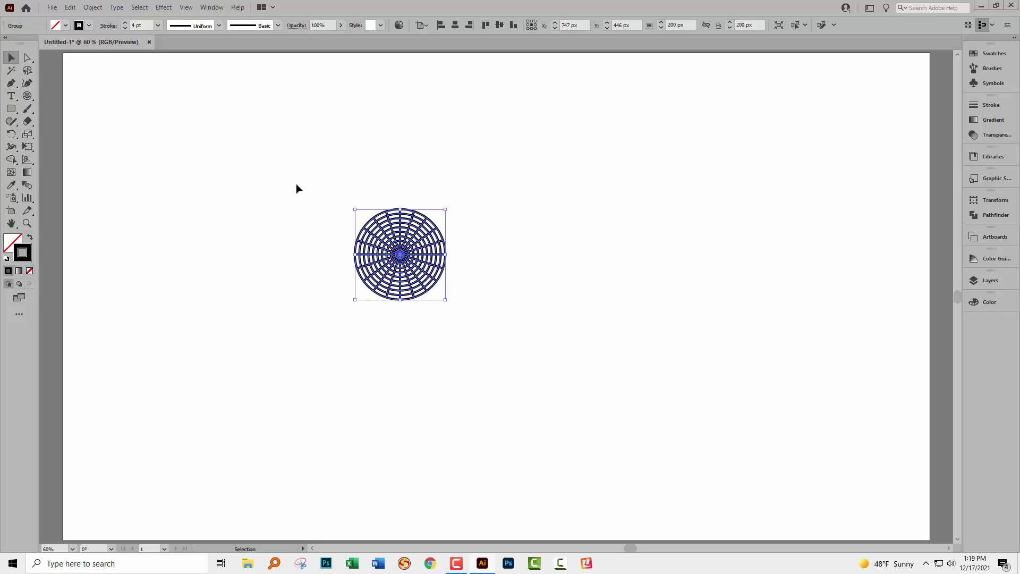
left_click_drag(445, 300, 663, 516)
left_click_drag(529, 364, 411, 302)
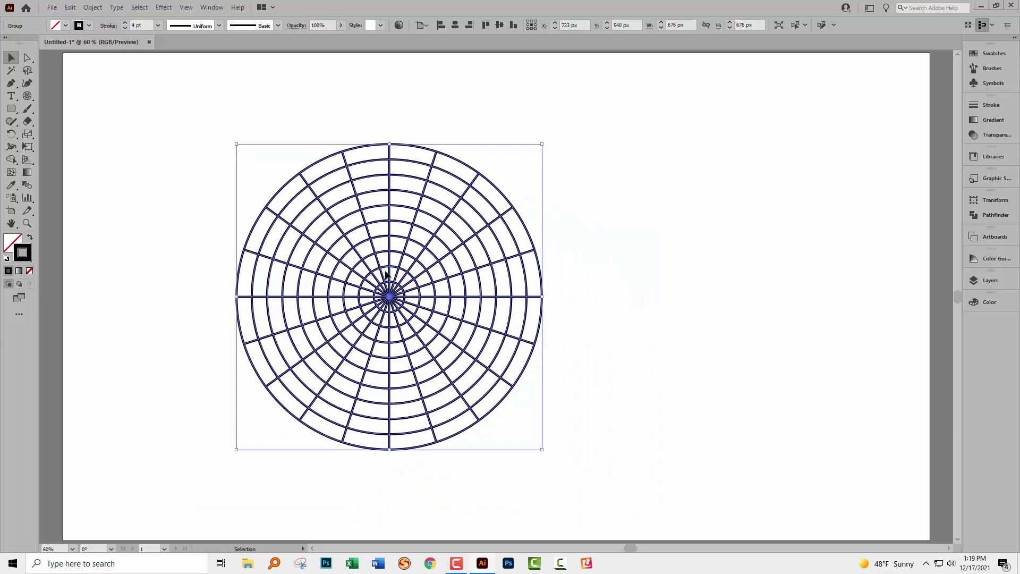
- Delete the radial spokes sub-group of the polar grid in the Layers panel
left_click(985, 280)
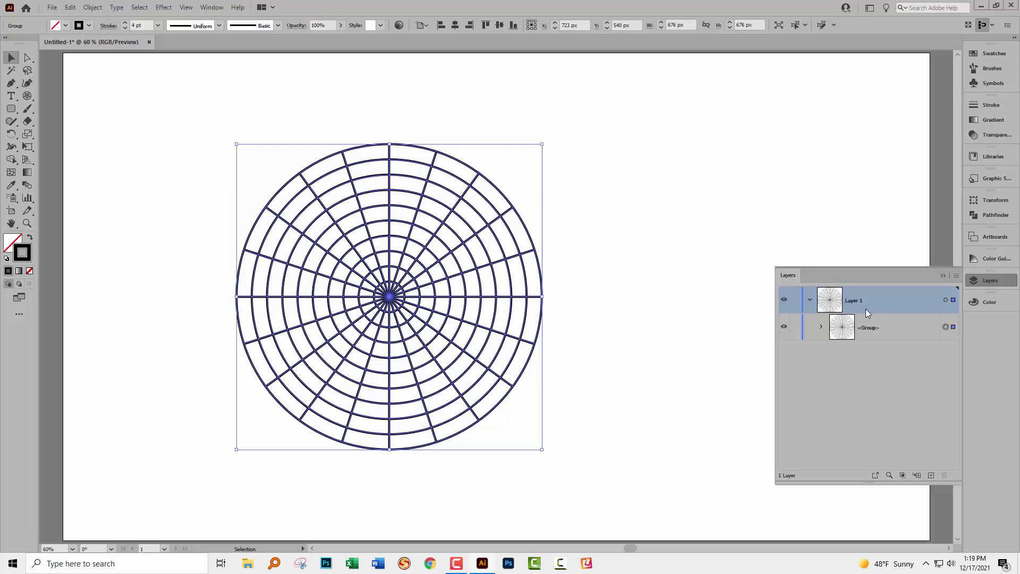
left_click(821, 328)
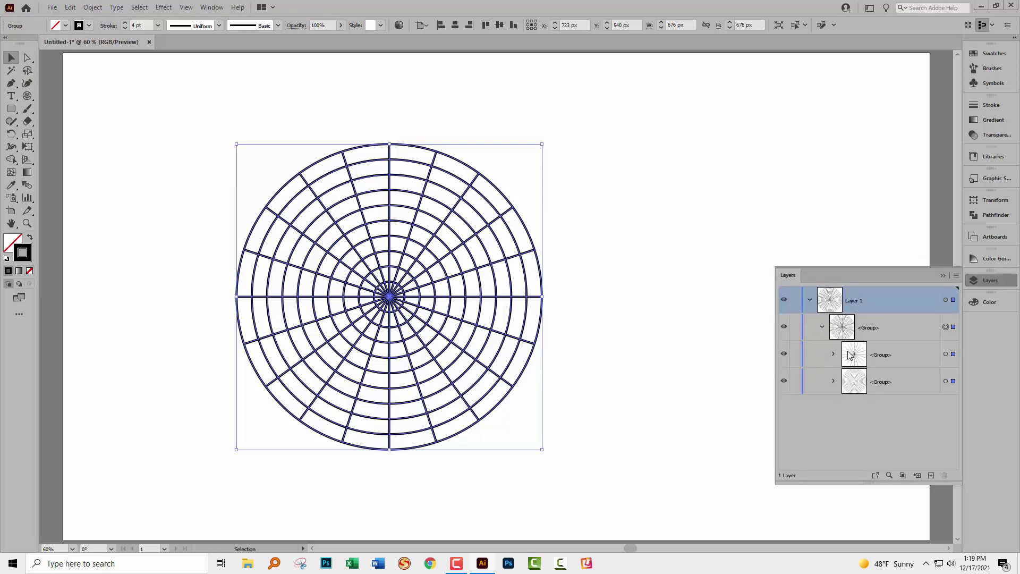
left_click(784, 354)
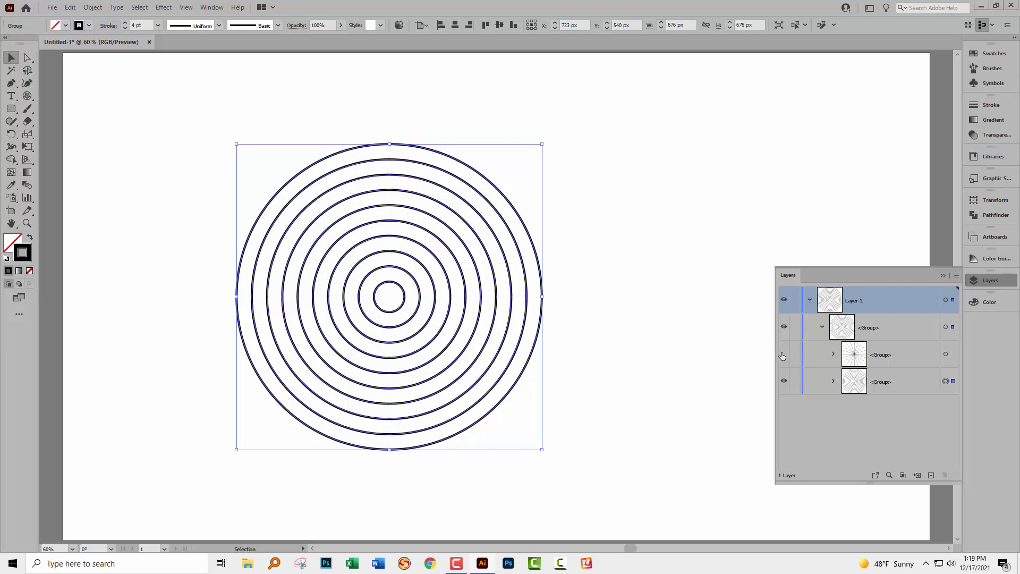
left_click(784, 354)
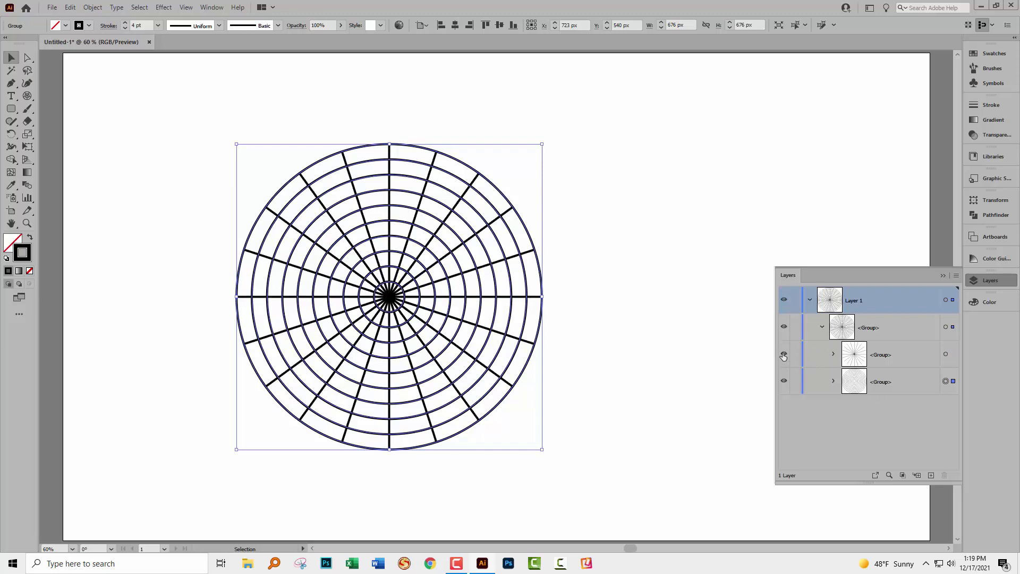
left_click(783, 355)
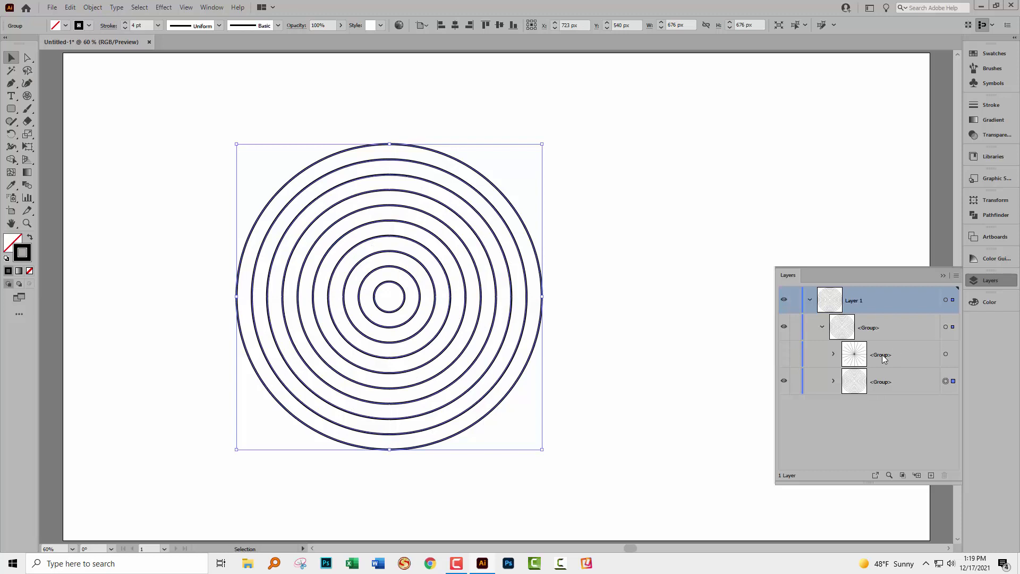
left_click(906, 349)
left_click_drag(906, 349, 945, 476)
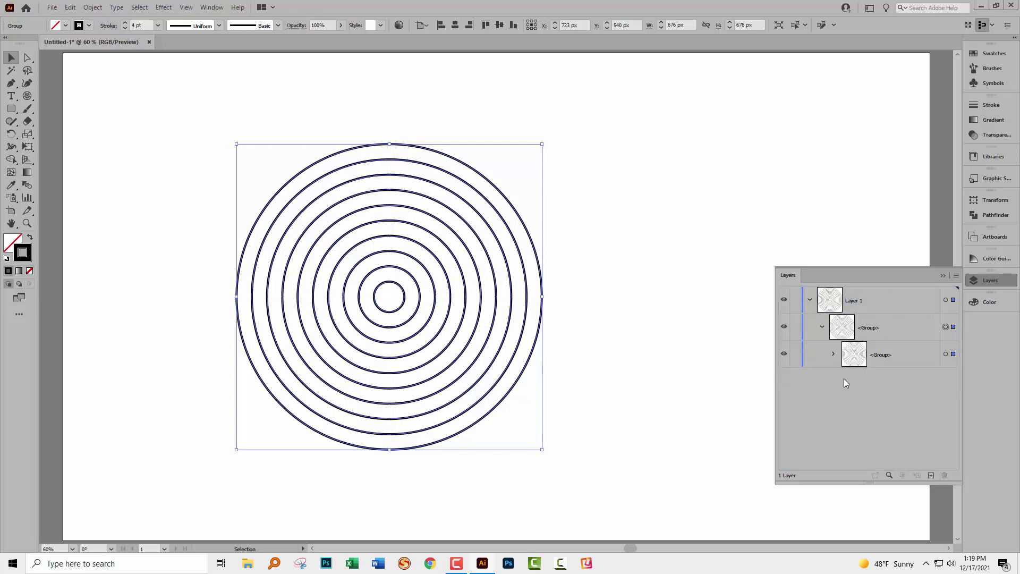
- Select the remaining circles group and ungroup it from the outer group
left_click(784, 354)
left_click(783, 354)
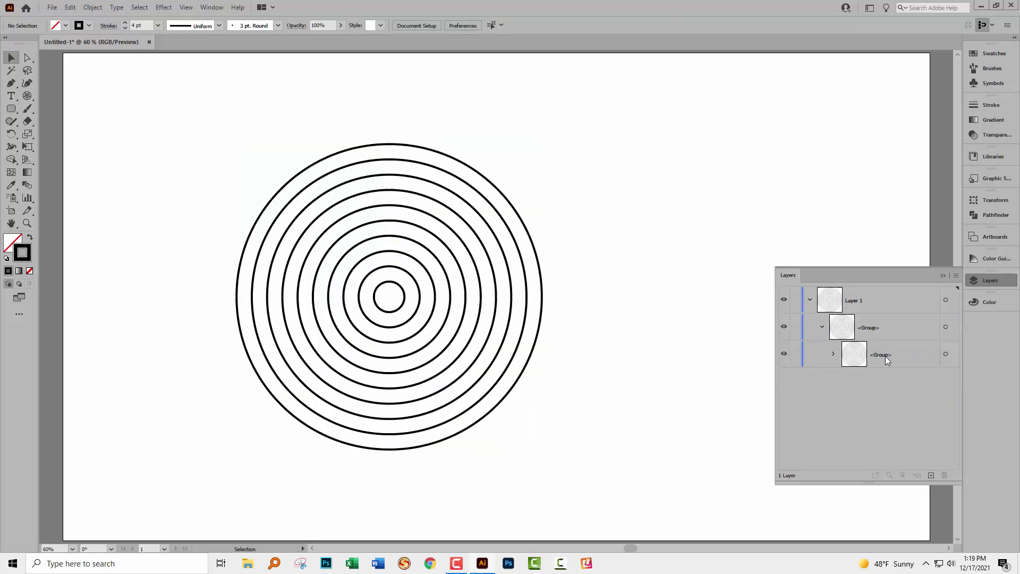
left_click(888, 354)
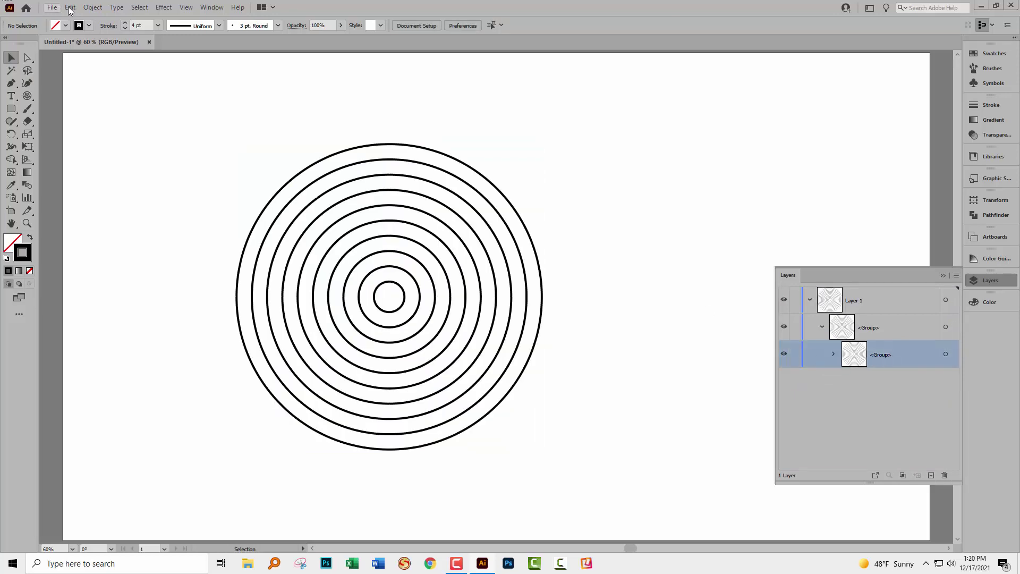
left_click(946, 354)
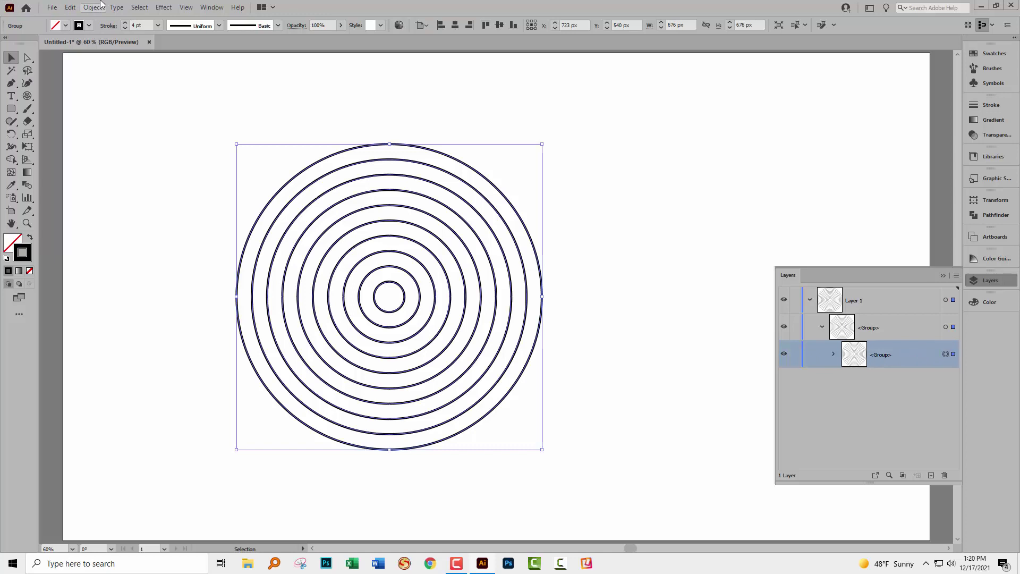
left_click(94, 7)
left_click(111, 70)
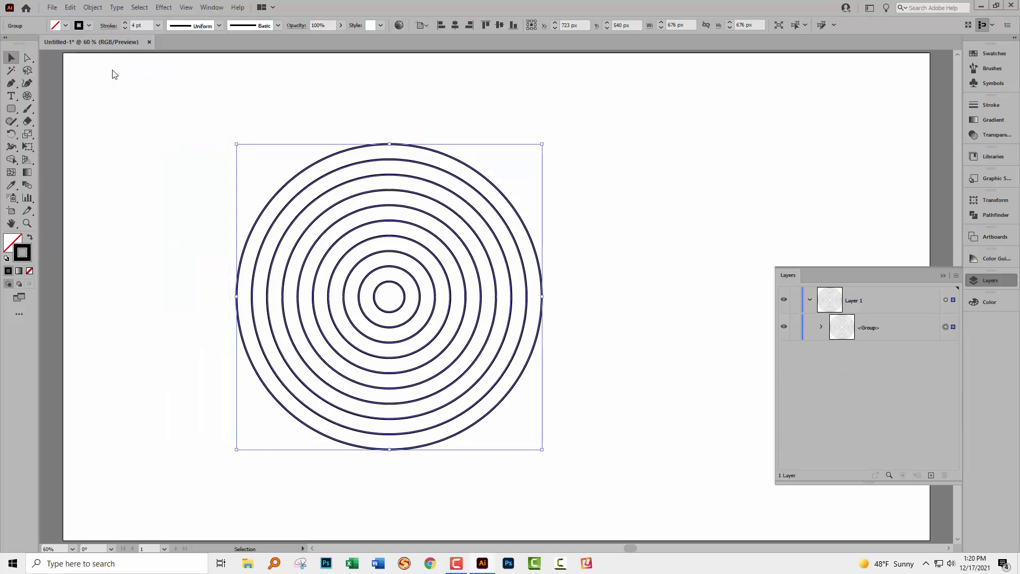
- Try thickening the circles' strokes toward 14 pt and preview them deselected
left_click(822, 324)
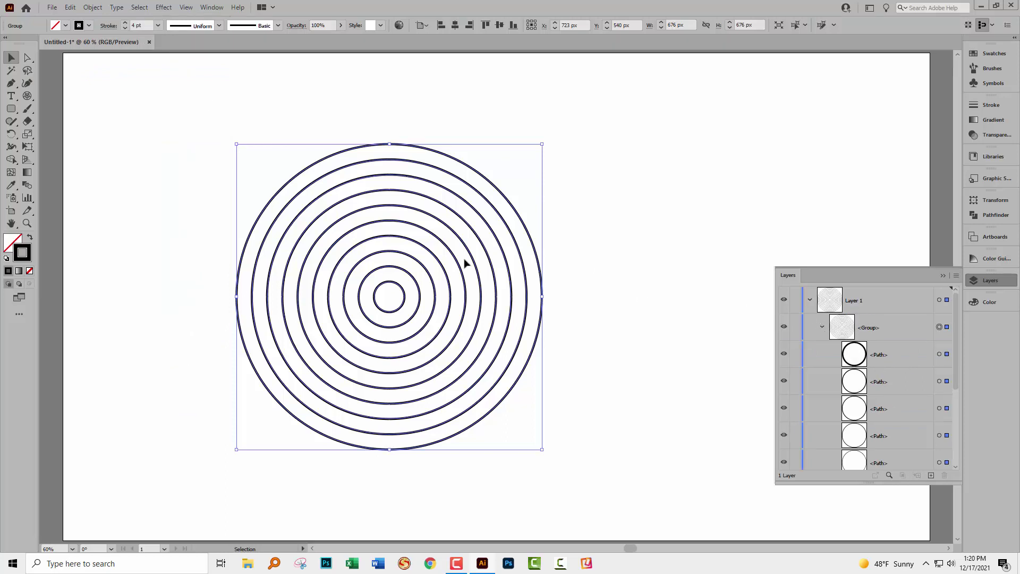
left_click(944, 276)
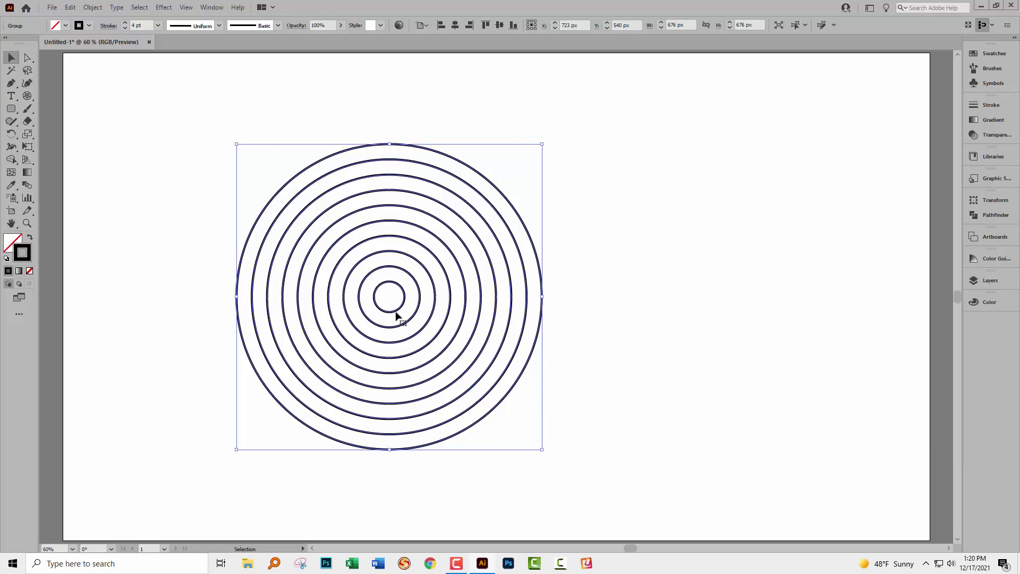
left_click(126, 23)
left_click(126, 23)
left_click(125, 23)
left_click(125, 22)
left_click(125, 23)
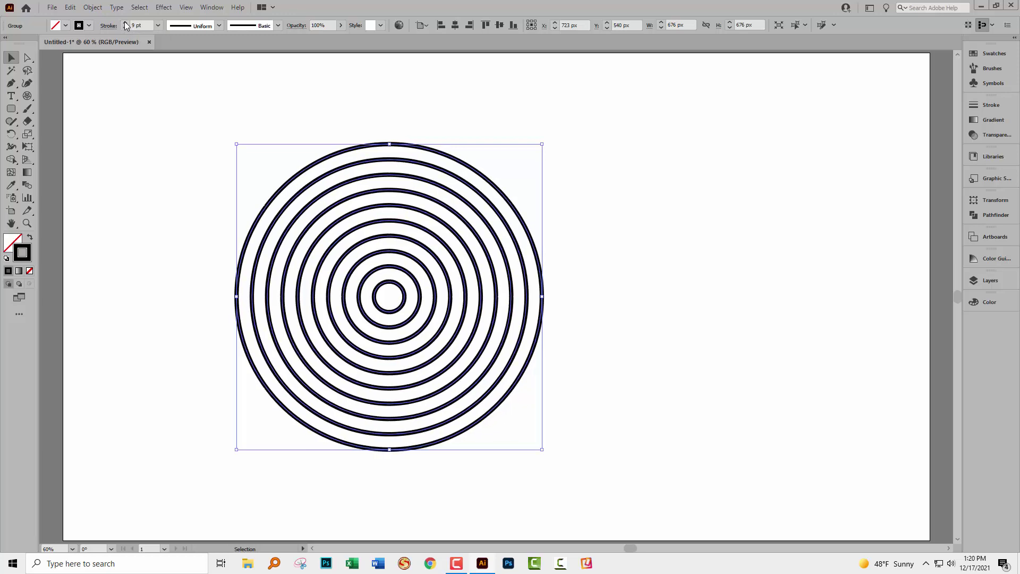
left_click(126, 23)
left_click(125, 22)
left_click(125, 23)
left_click(125, 23)
left_click(125, 23)
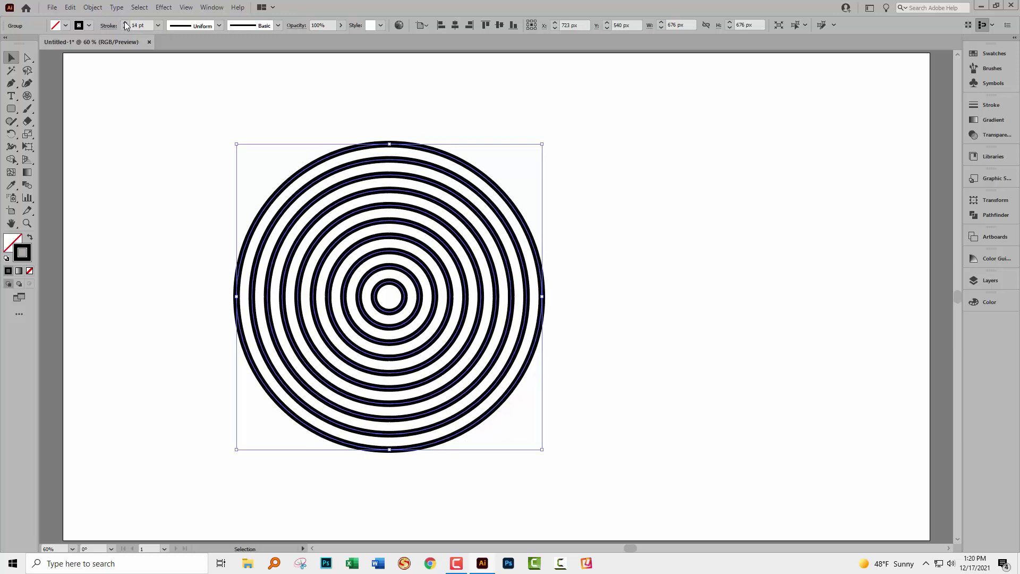
left_click(121, 139)
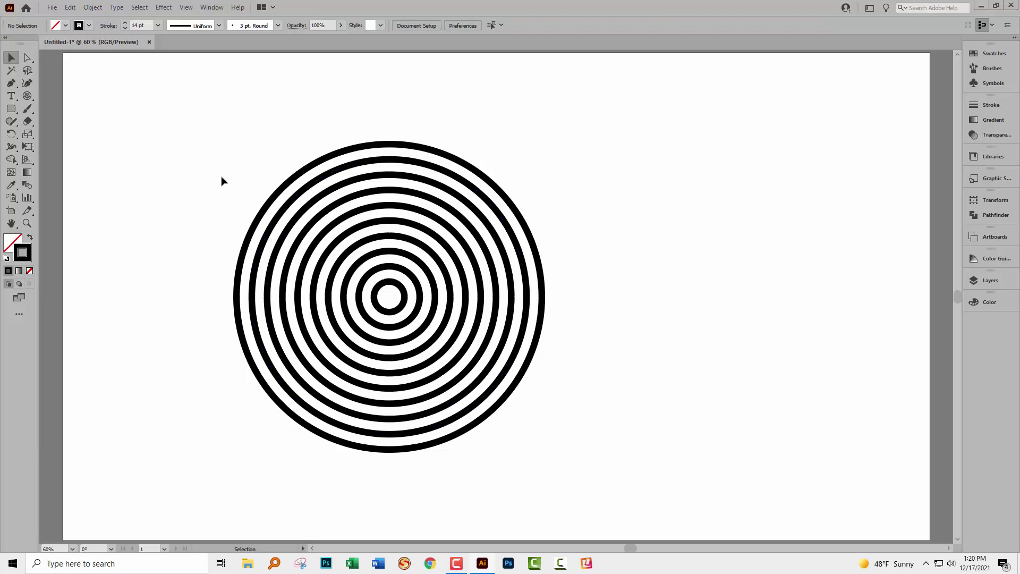
- Set the circles' stroke to 4 pt, shrink them to 220 px and move them top-left
key("ctrl+a")
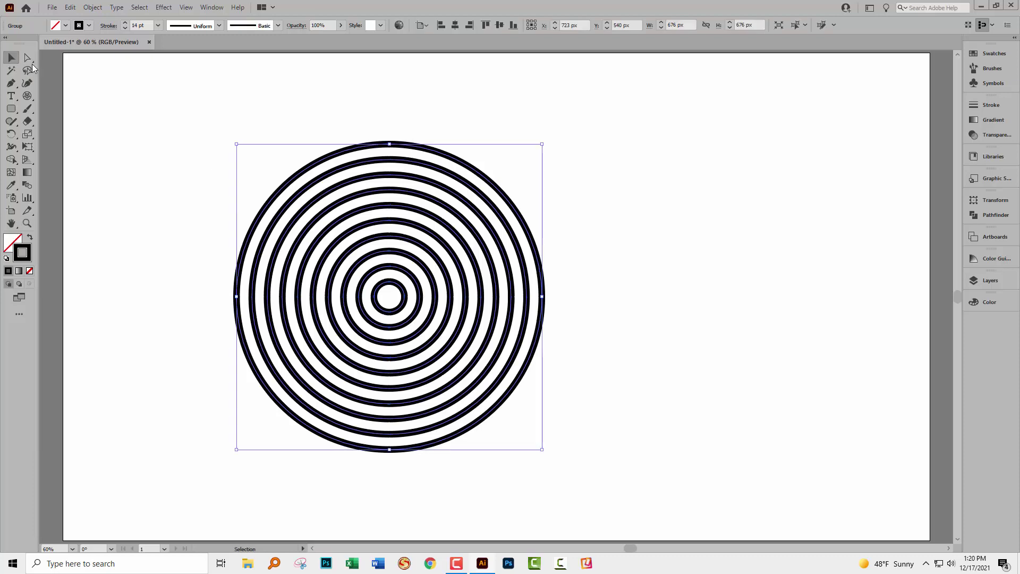
left_click(126, 28)
left_click(126, 28)
left_click(126, 27)
left_click(125, 28)
left_click(126, 28)
left_click(125, 28)
left_click(126, 27)
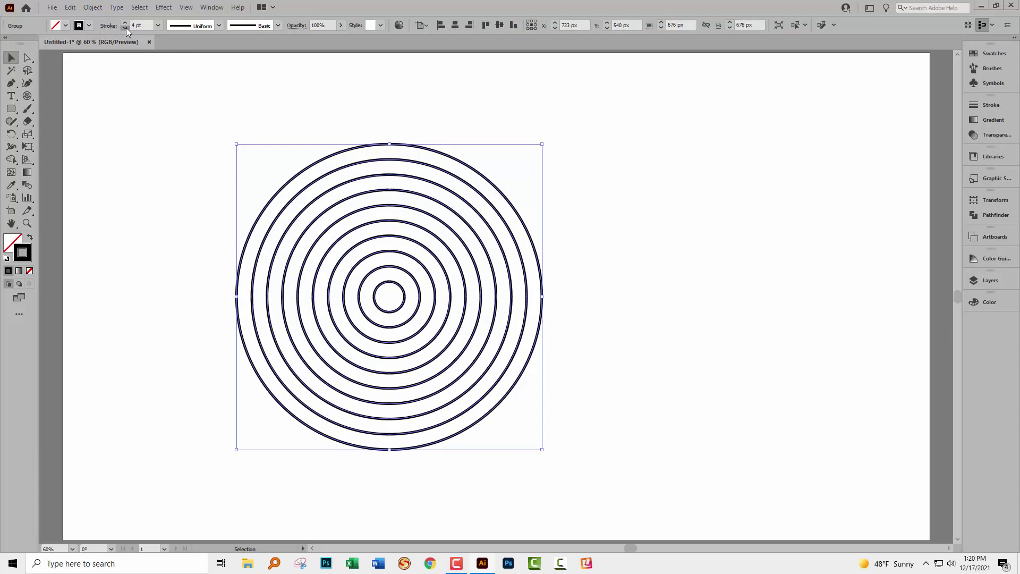
left_click(126, 28)
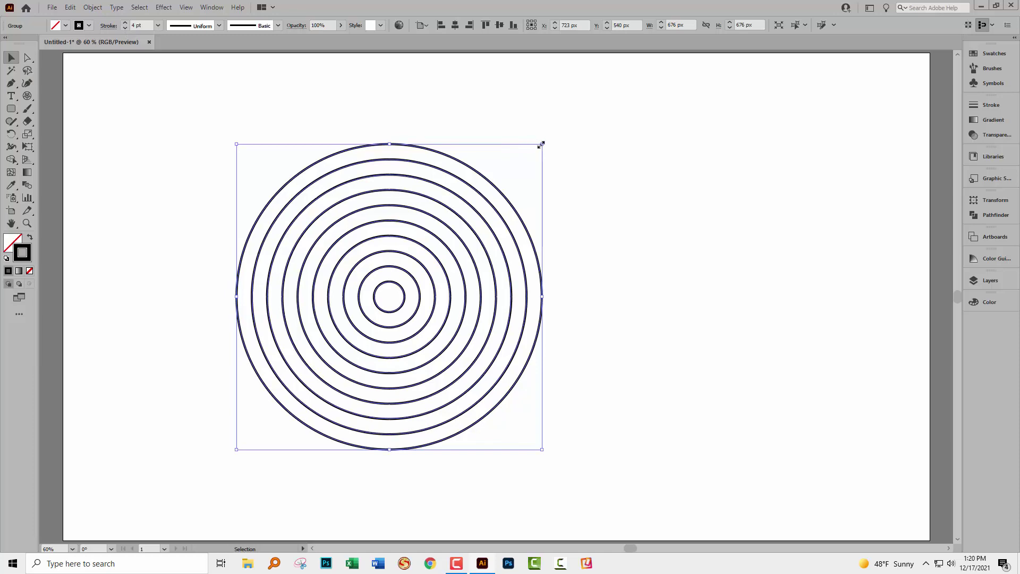
left_click_drag(542, 144, 404, 353)
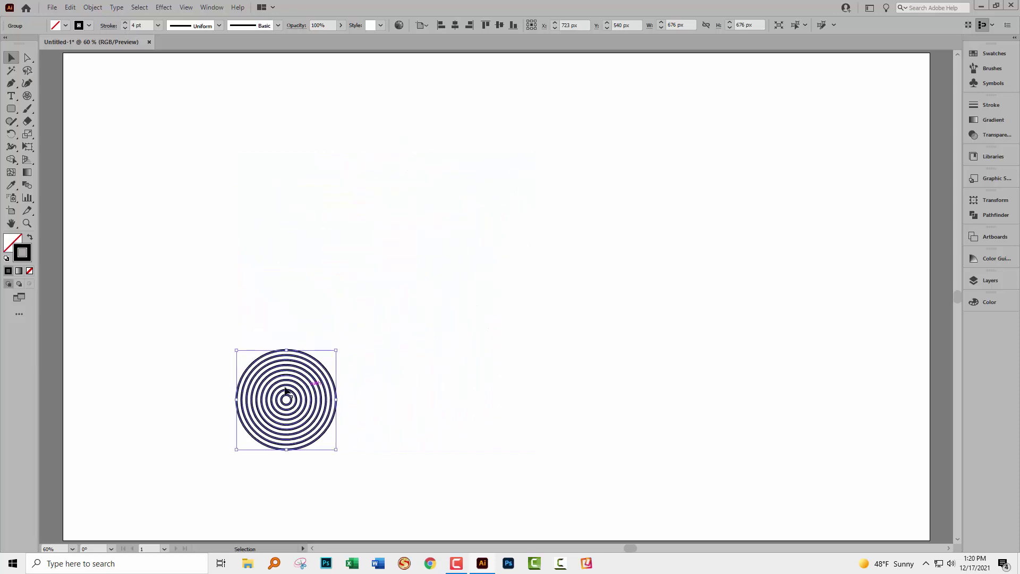
left_click_drag(285, 391, 164, 128)
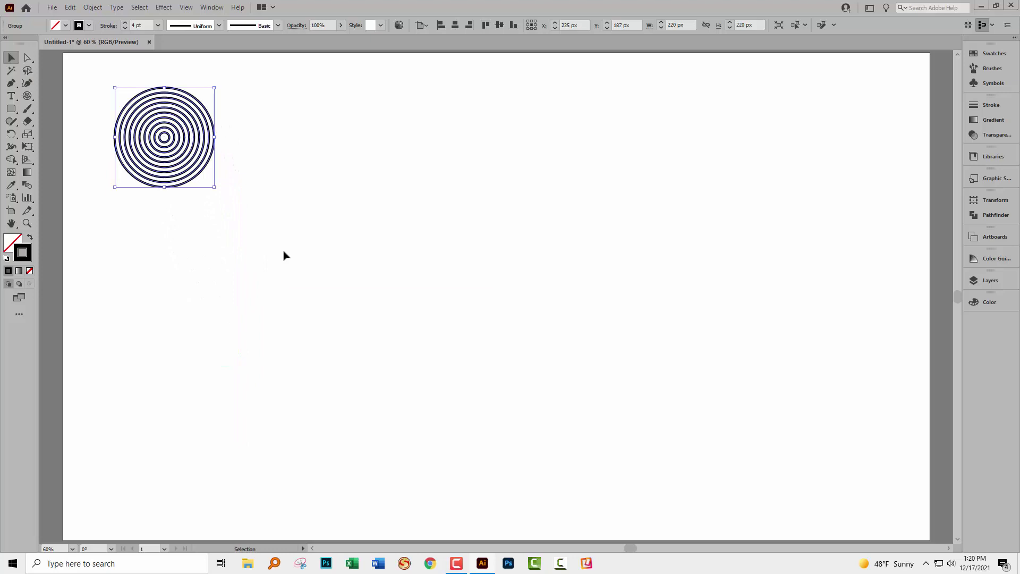
- Draw an unfilled 350 × 148 px rectangle near the middle of the artboard
left_click(285, 256)
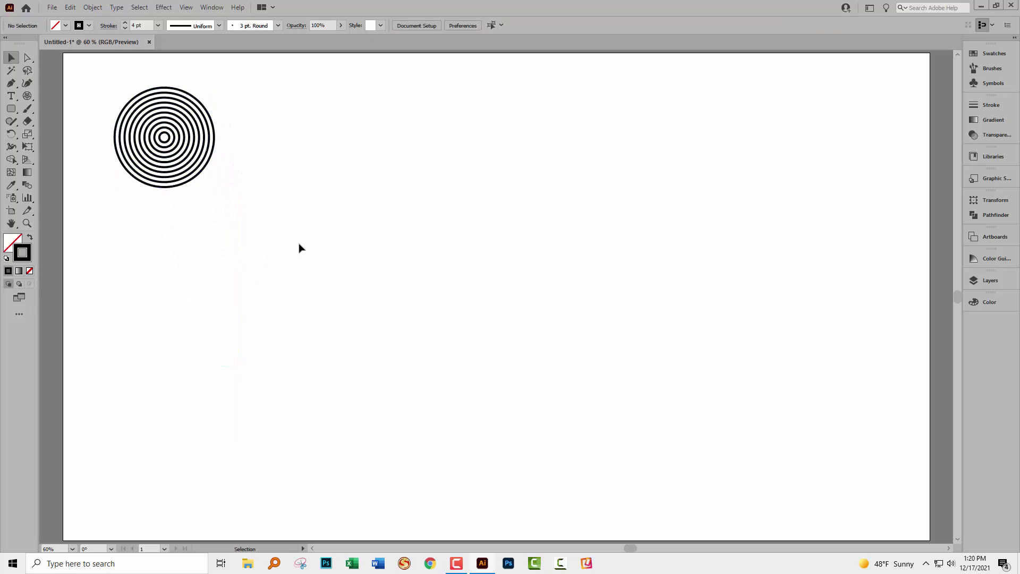
left_click(12, 109)
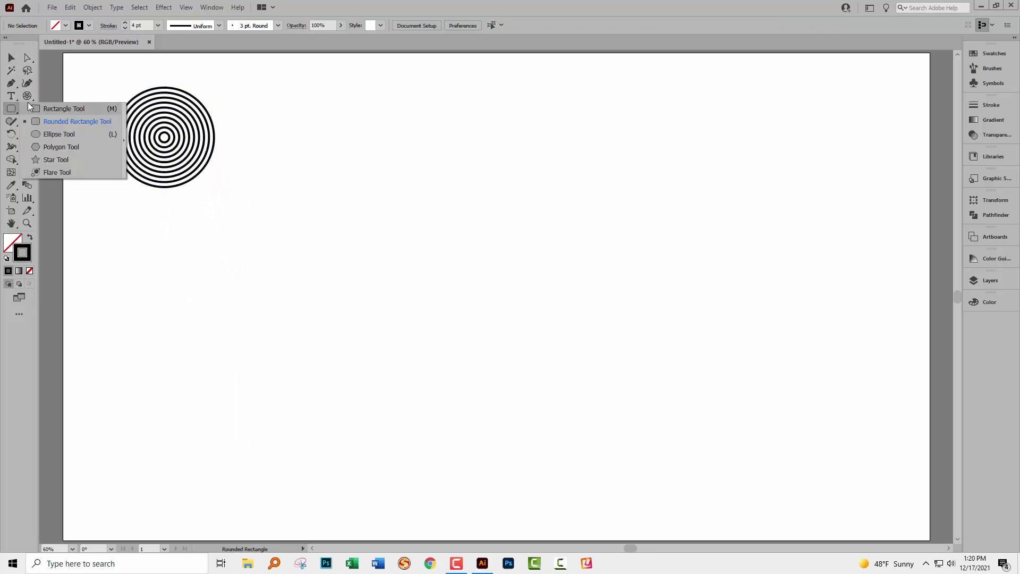
left_click(60, 111)
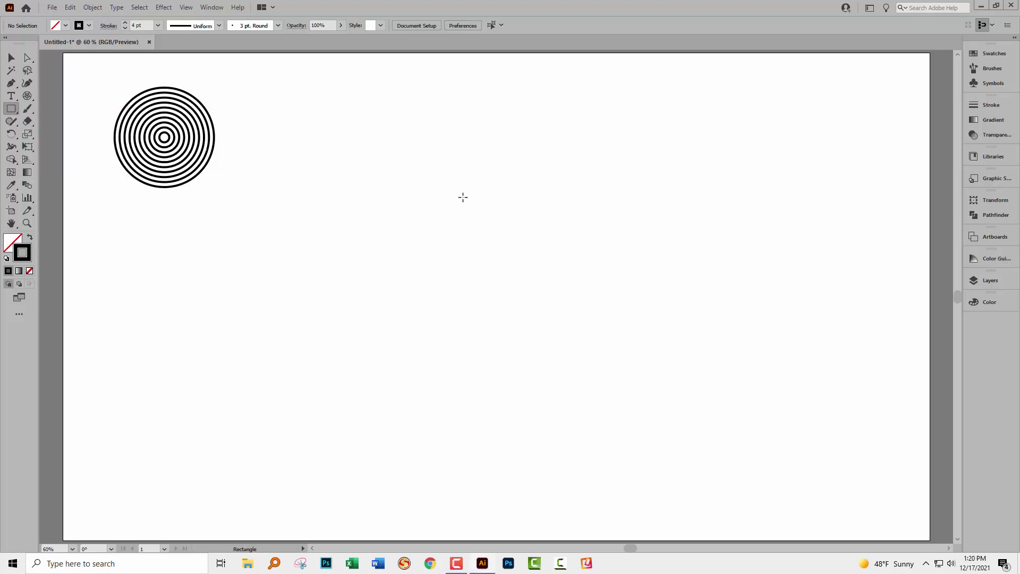
left_click_drag(407, 182, 566, 248)
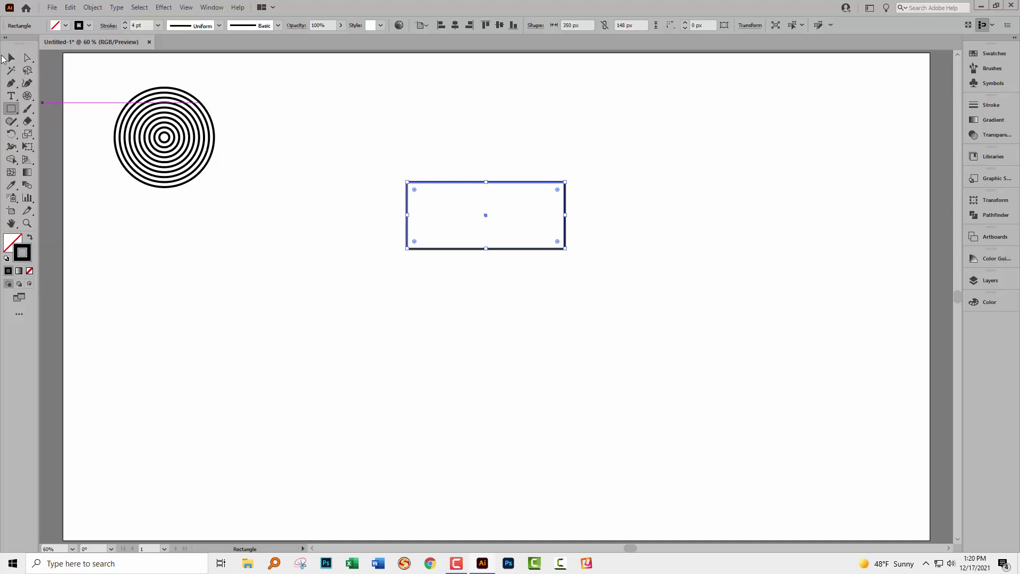
- Select the new rectangle and browse the Object and Effect menus
left_click(11, 58)
left_click(449, 262)
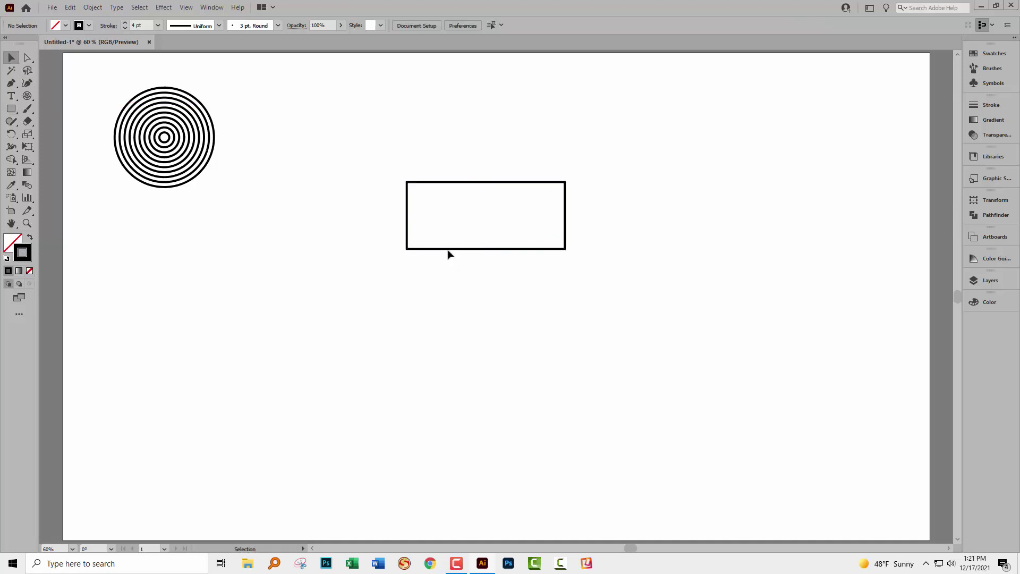
left_click(447, 250)
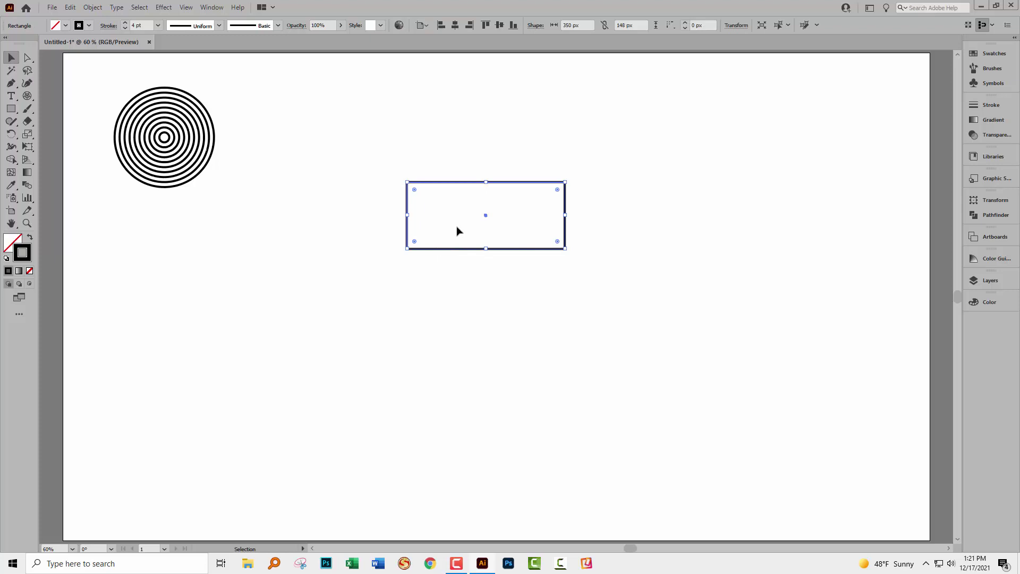
left_click(92, 8)
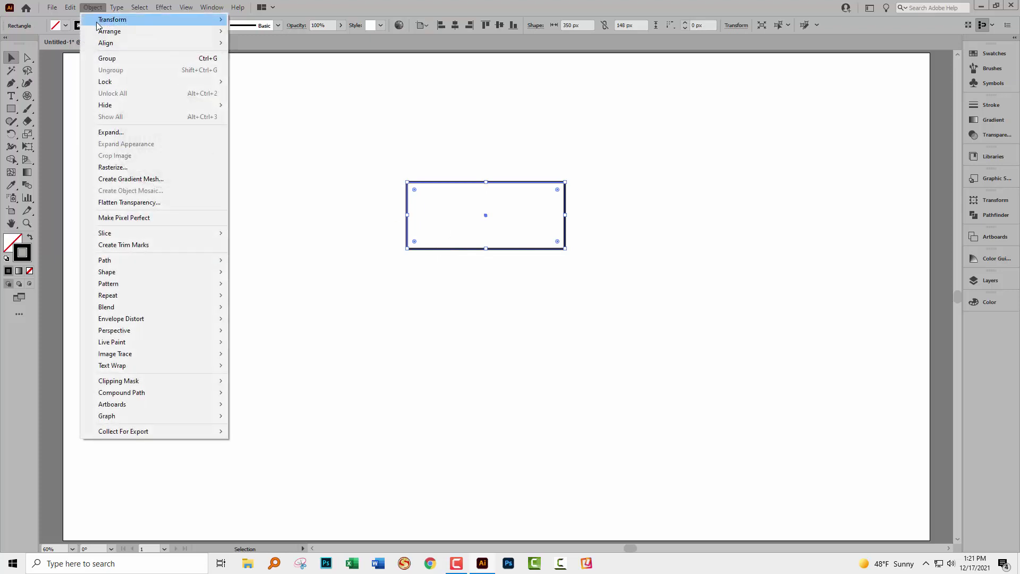
mouse_move(98, 20)
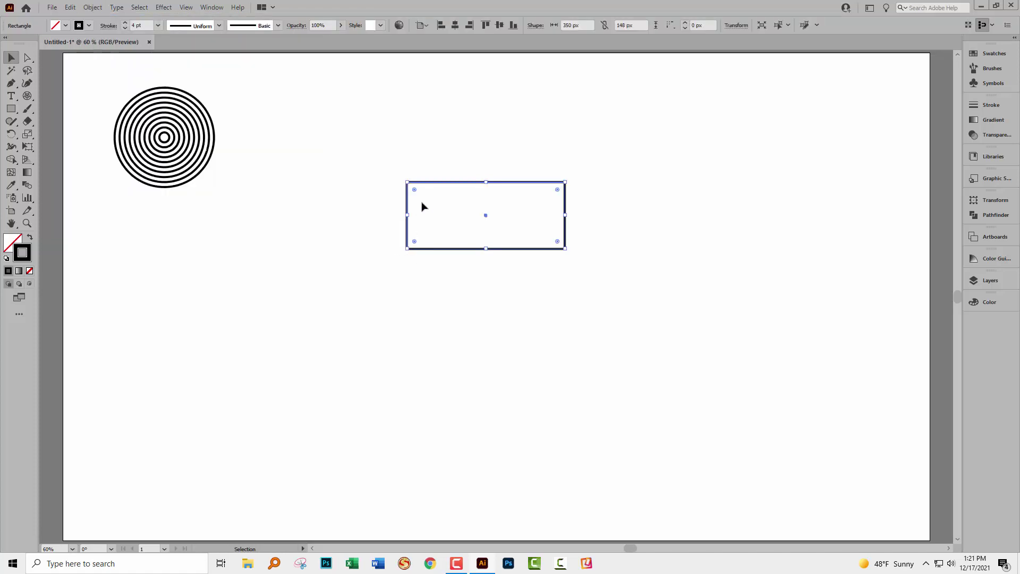
left_click(161, 7)
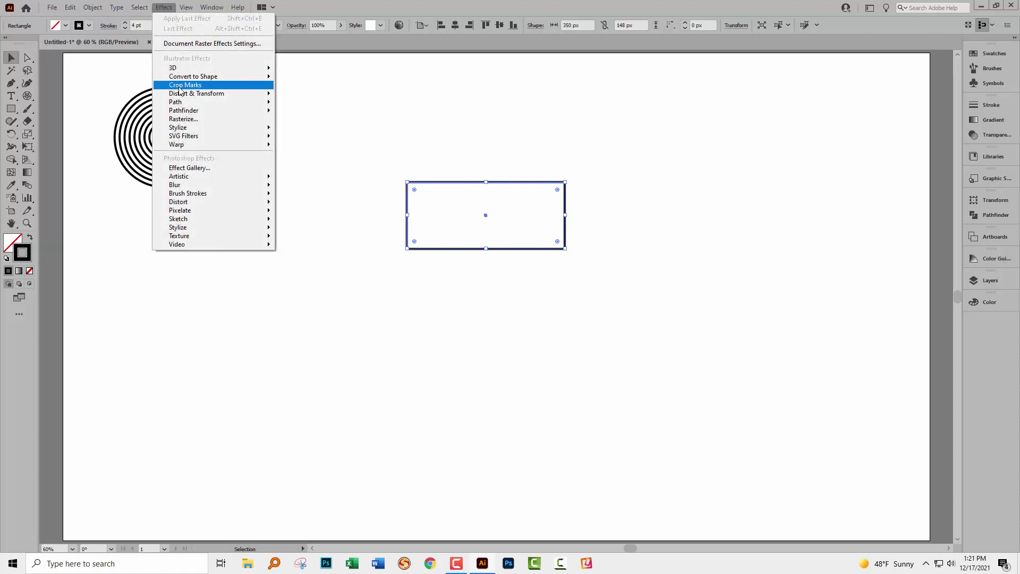
- Apply a Transform effect with 10 copies scaled 120% horizontally and vertically
mouse_move(181, 96)
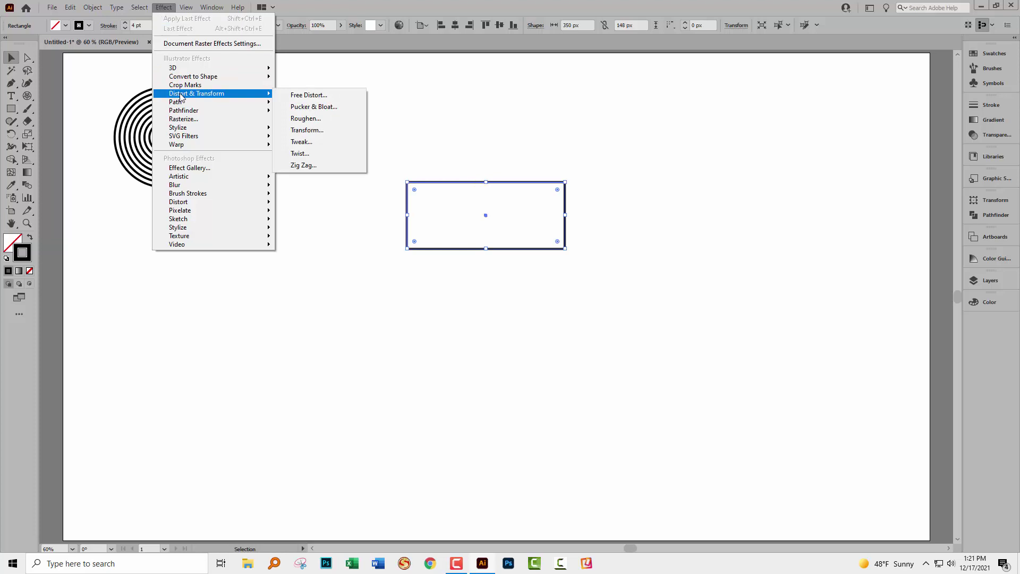
left_click(304, 130)
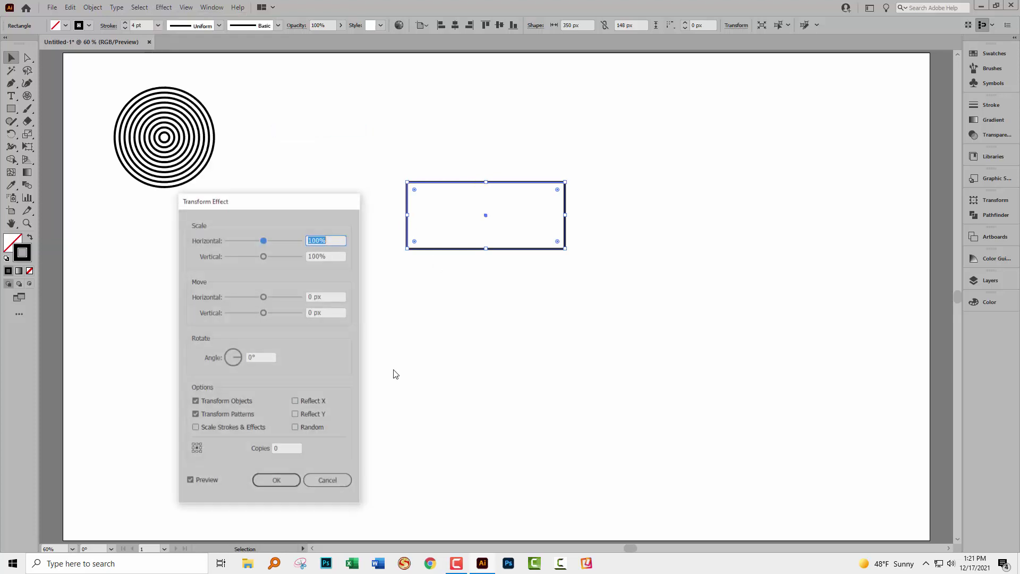
left_click(283, 448)
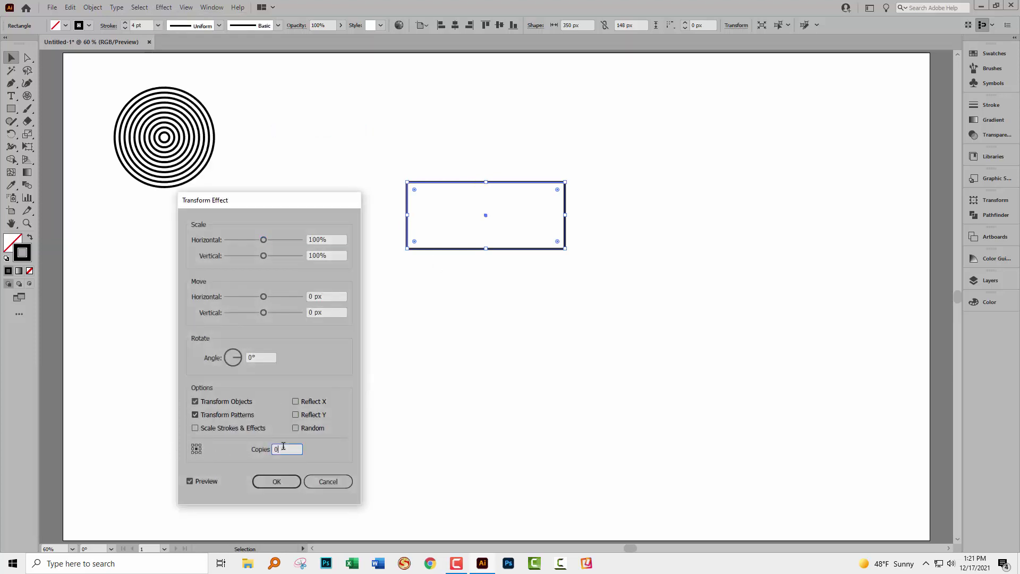
key("shift+Up")
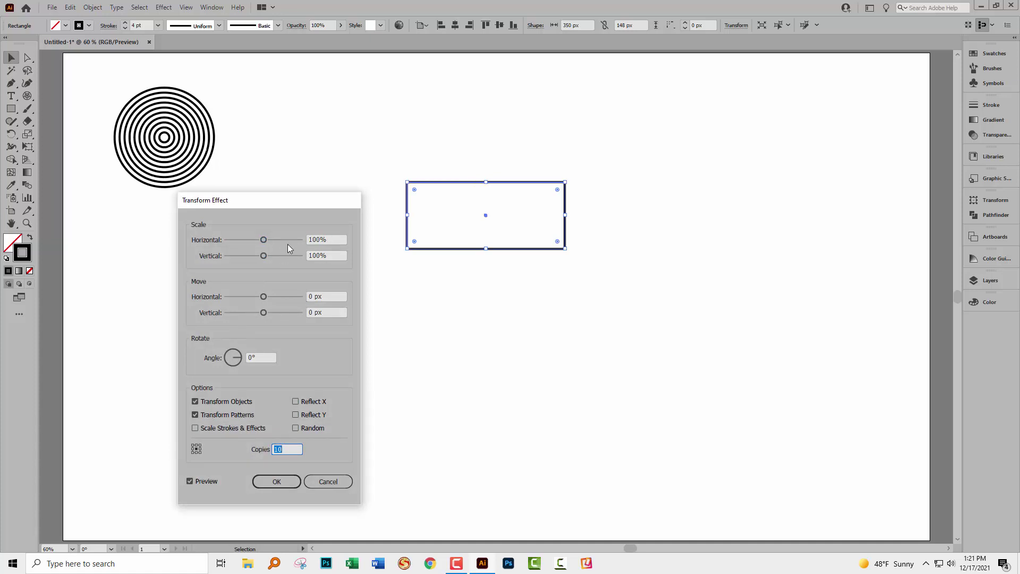
left_click(328, 240)
type("120")
key("Tab")
type("120")
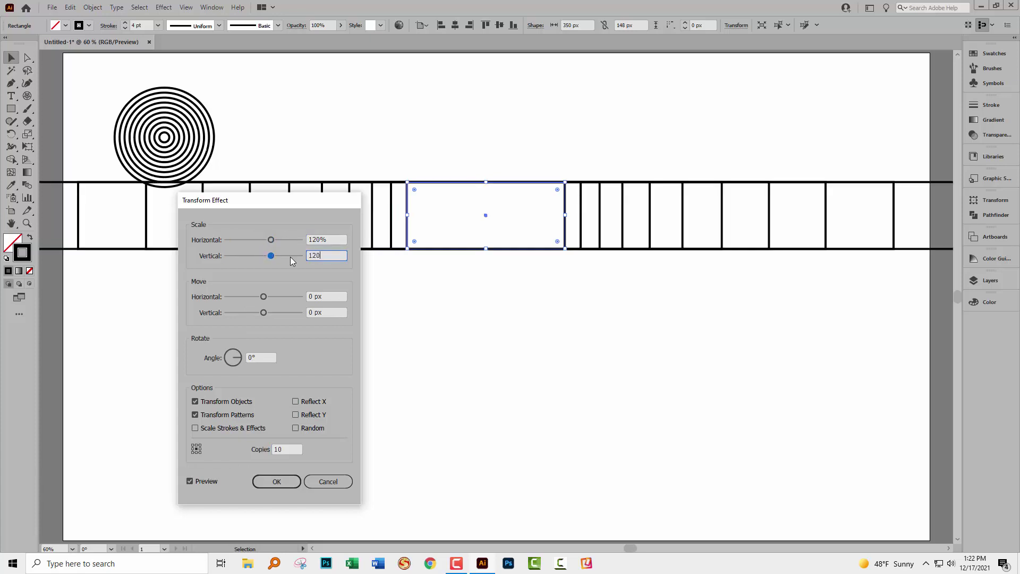
key("Tab")
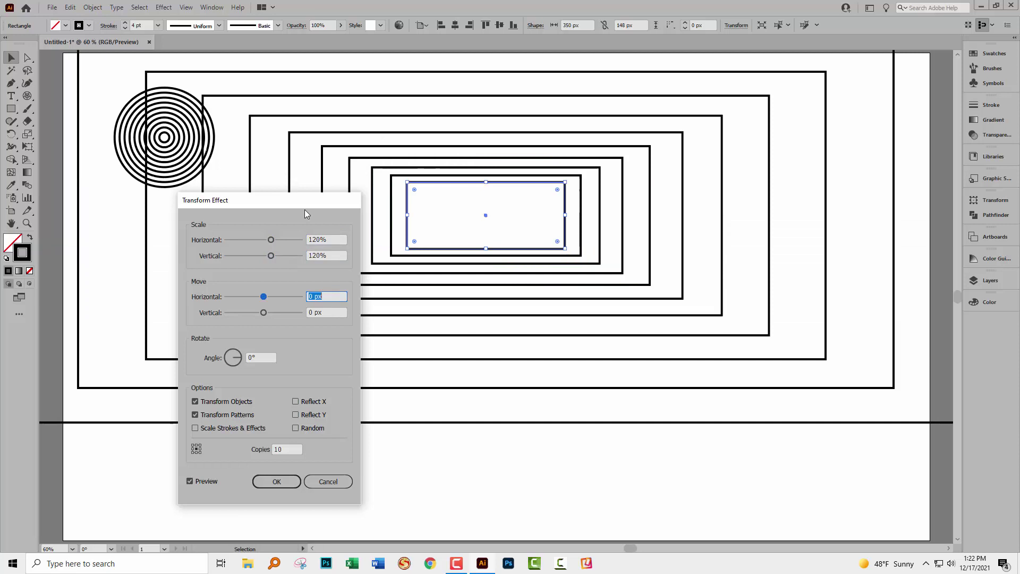
left_click_drag(295, 199, 255, 213)
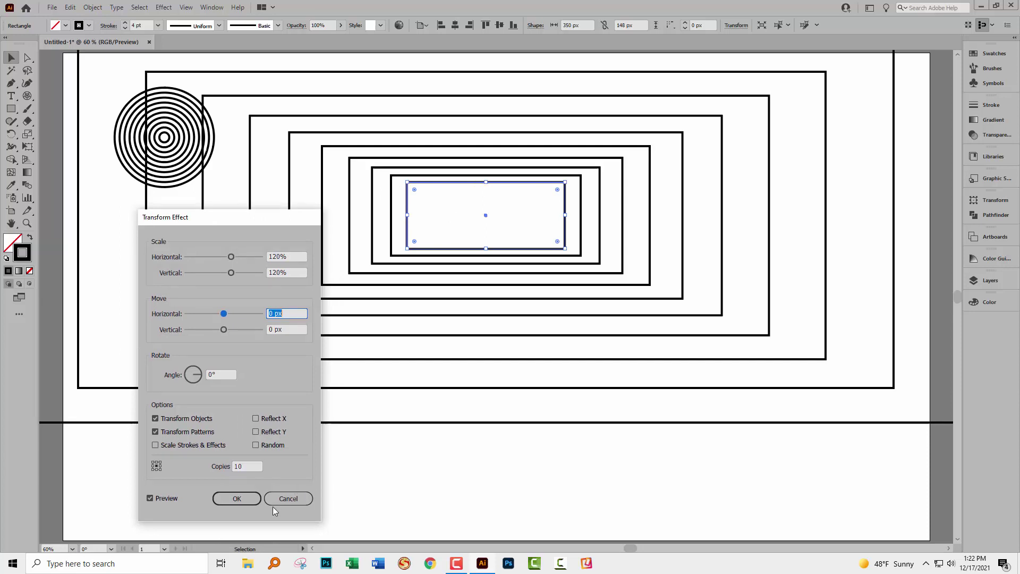
left_click(241, 498)
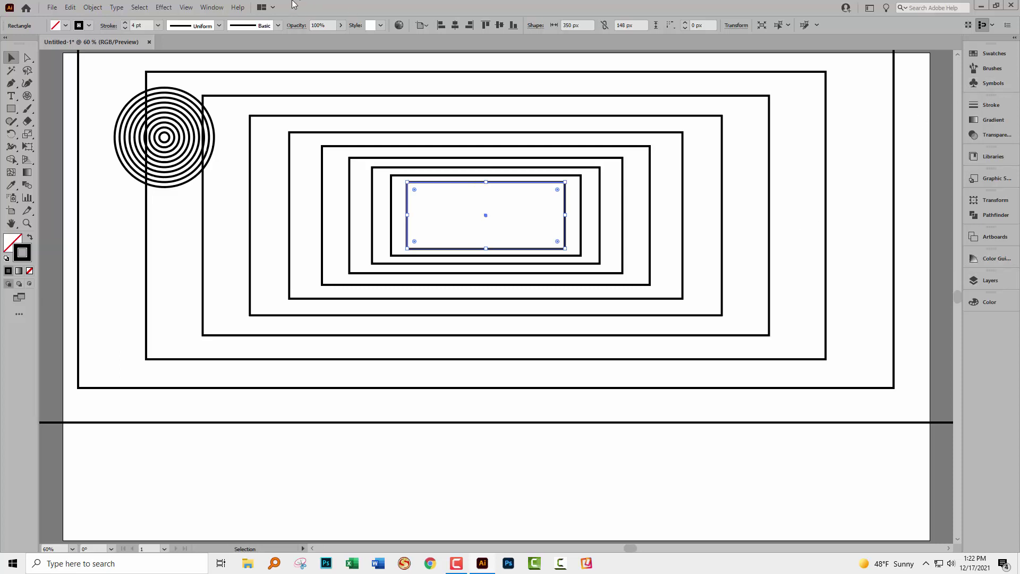
- Show the Appearance panel and delete the rectangle's Transform effect
left_click(211, 7)
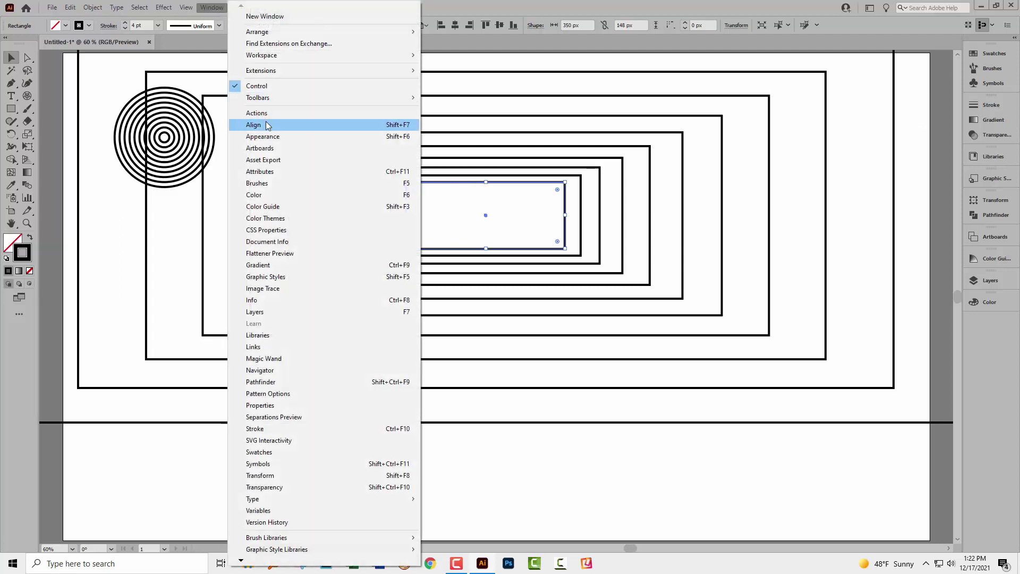
left_click(266, 136)
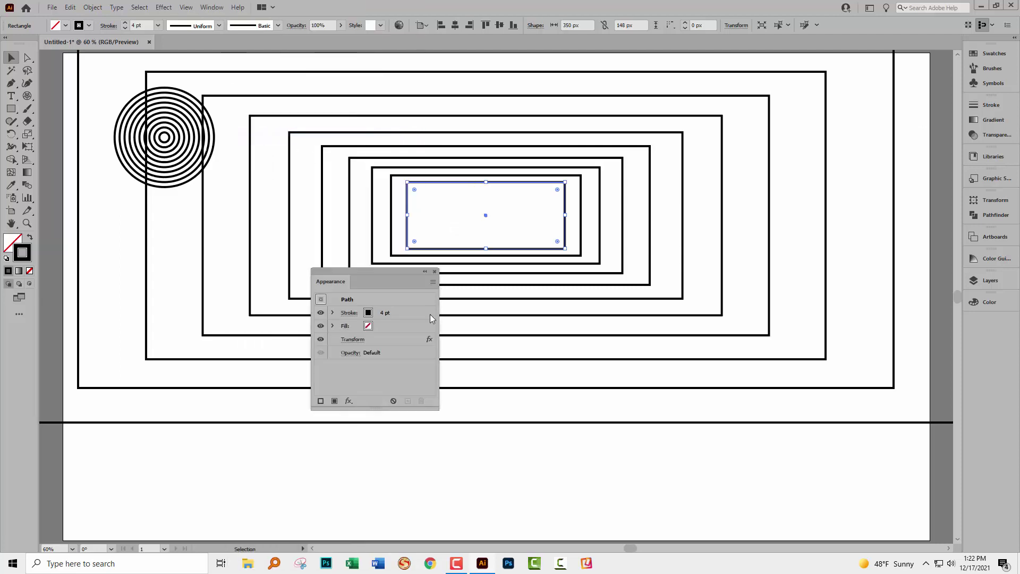
left_click(320, 339)
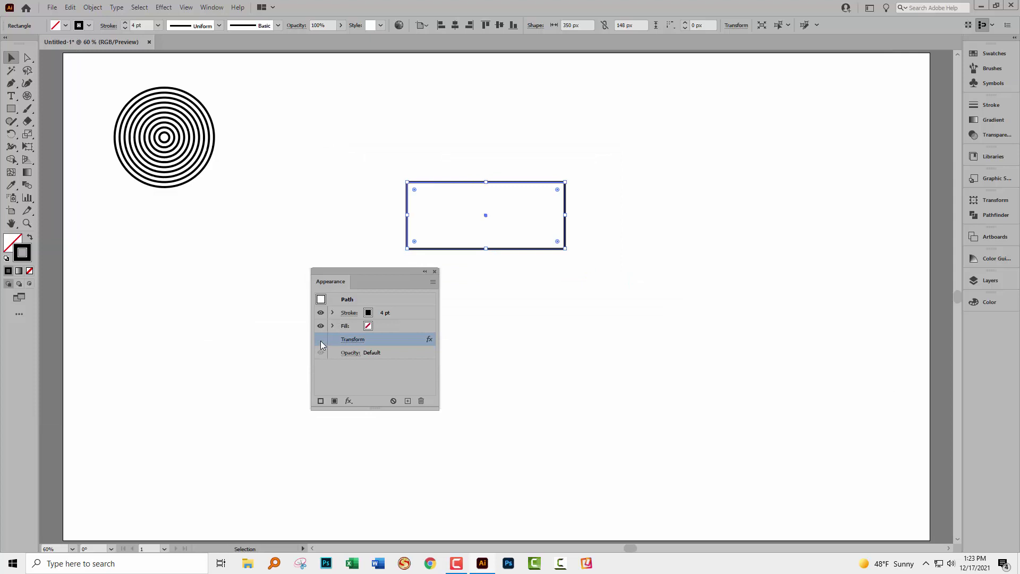
left_click(320, 339)
left_click(321, 339)
left_click(321, 341)
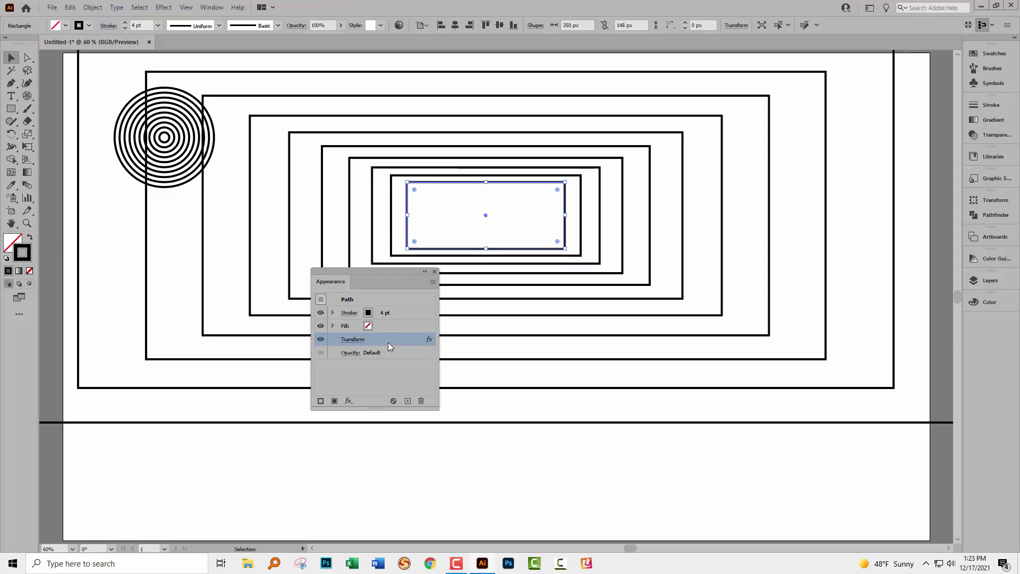
left_click(423, 402)
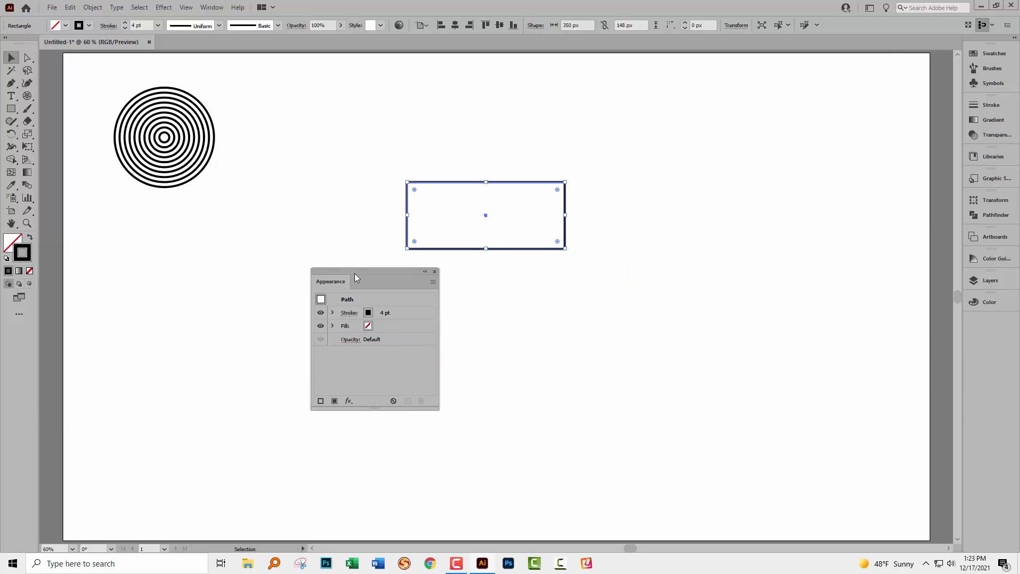
- Move the Appearance panel aside, briefly browsing the Object menu
left_click_drag(356, 271, 670, 334)
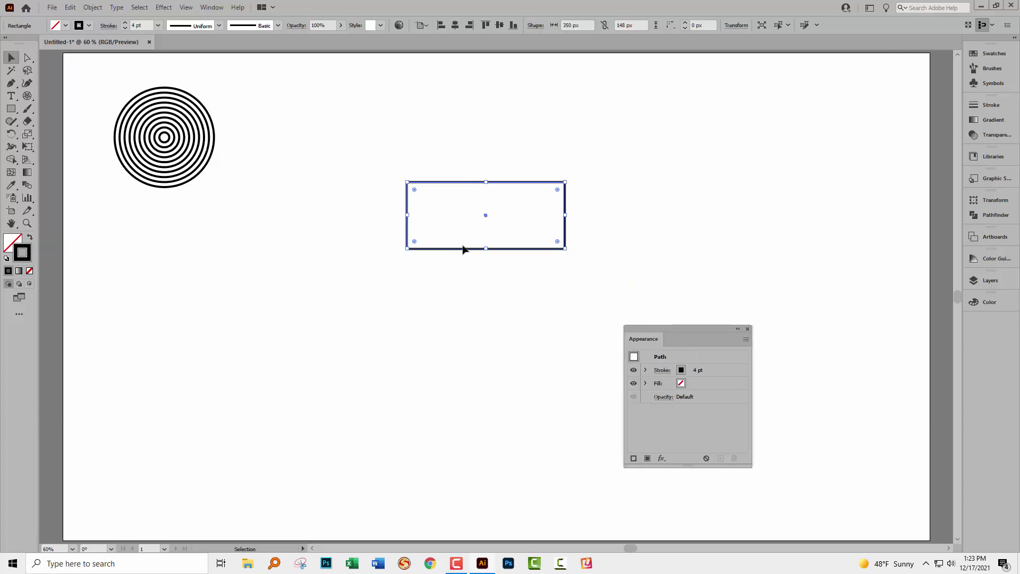
left_click(92, 8)
mouse_move(139, 19)
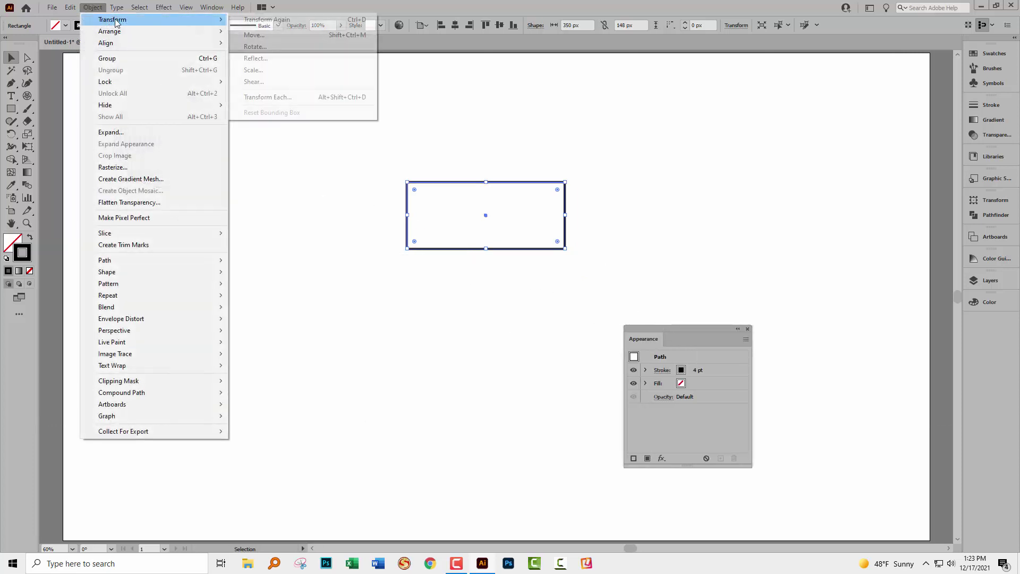
left_click(406, 6)
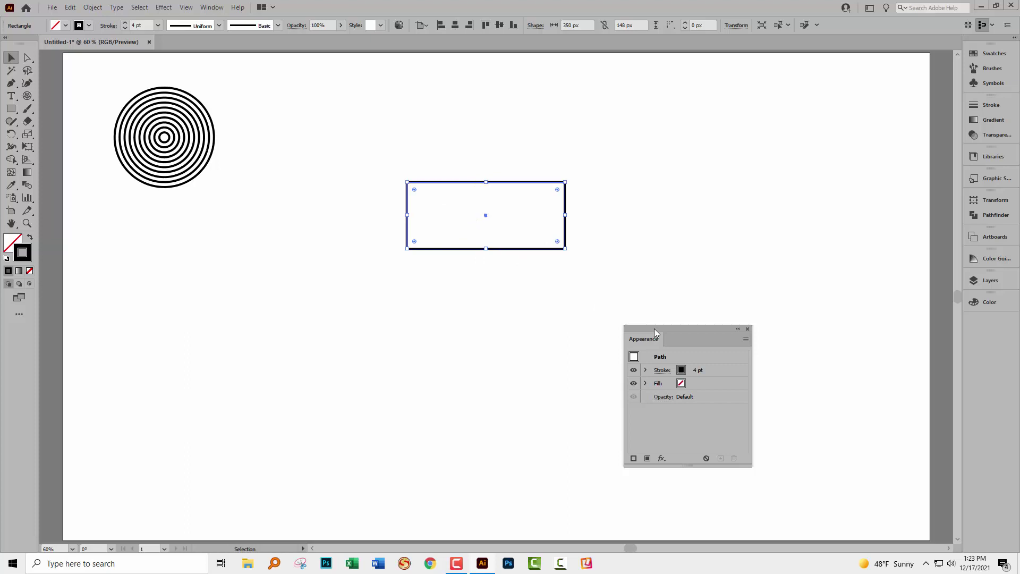
left_click_drag(654, 329, 786, 313)
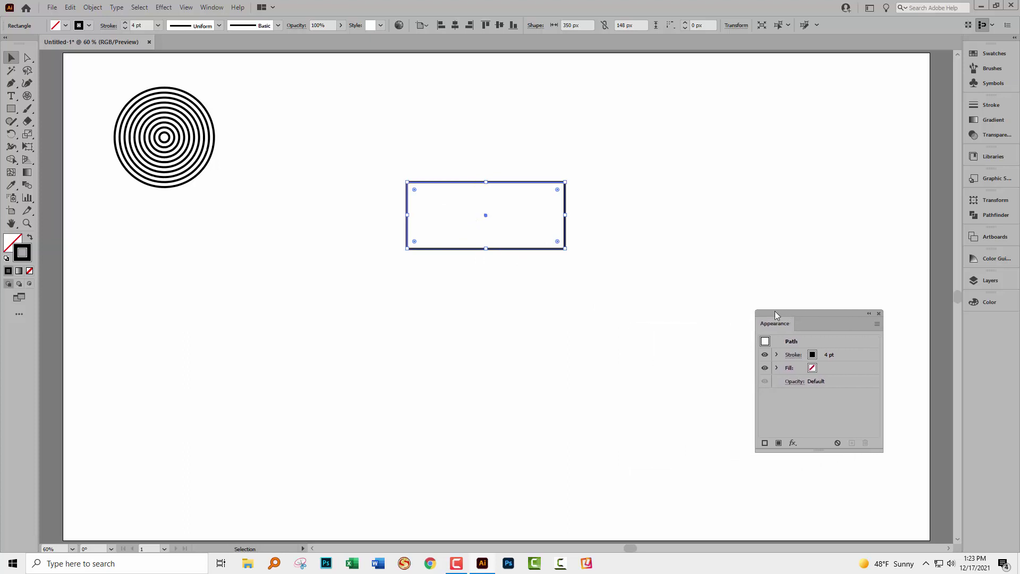
- Apply a 14 px Offset Path twice, giving three nested rectangles up to 406 × 204 px
left_click(89, 8)
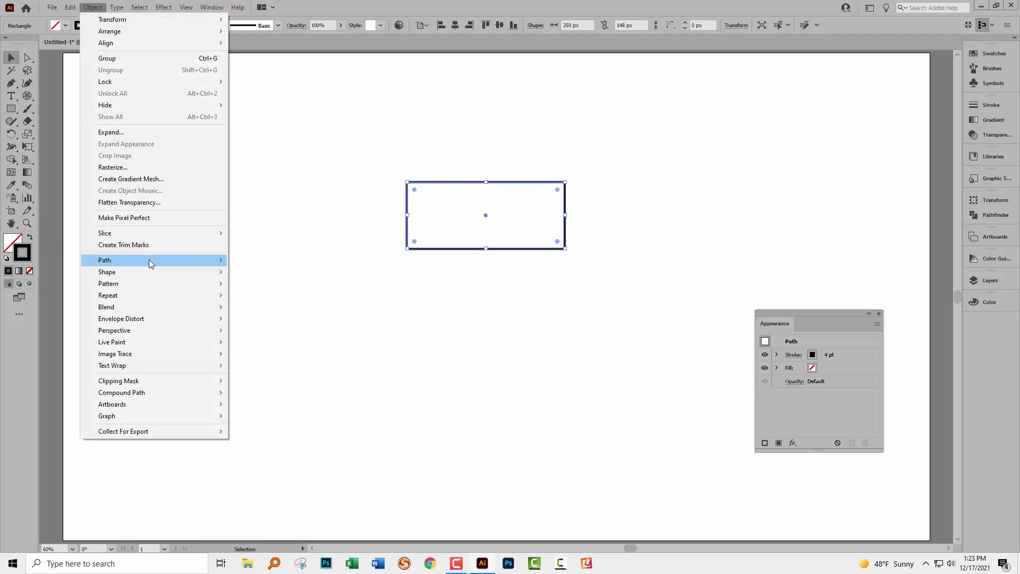
mouse_move(207, 265)
left_click(261, 299)
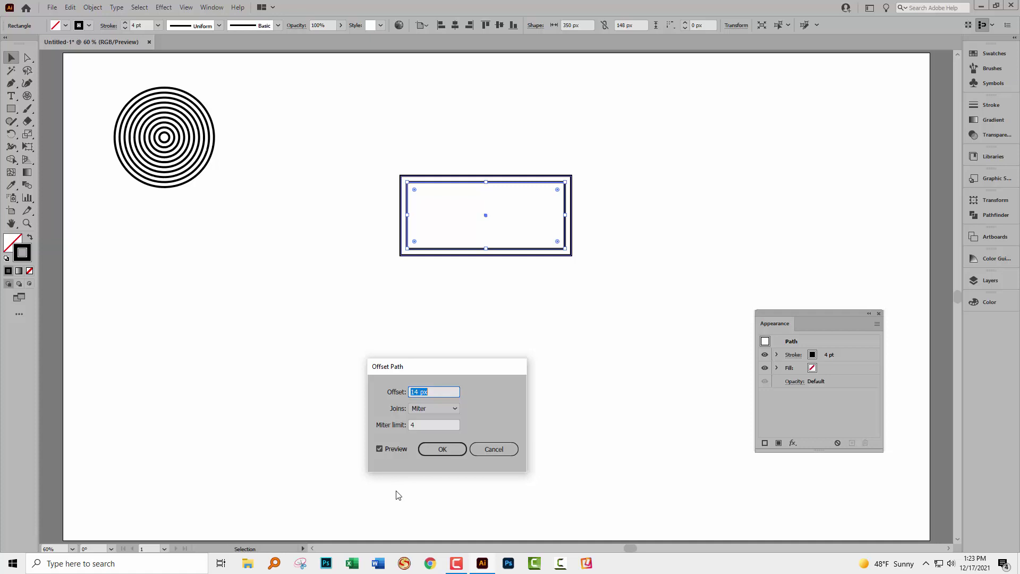
left_click(442, 450)
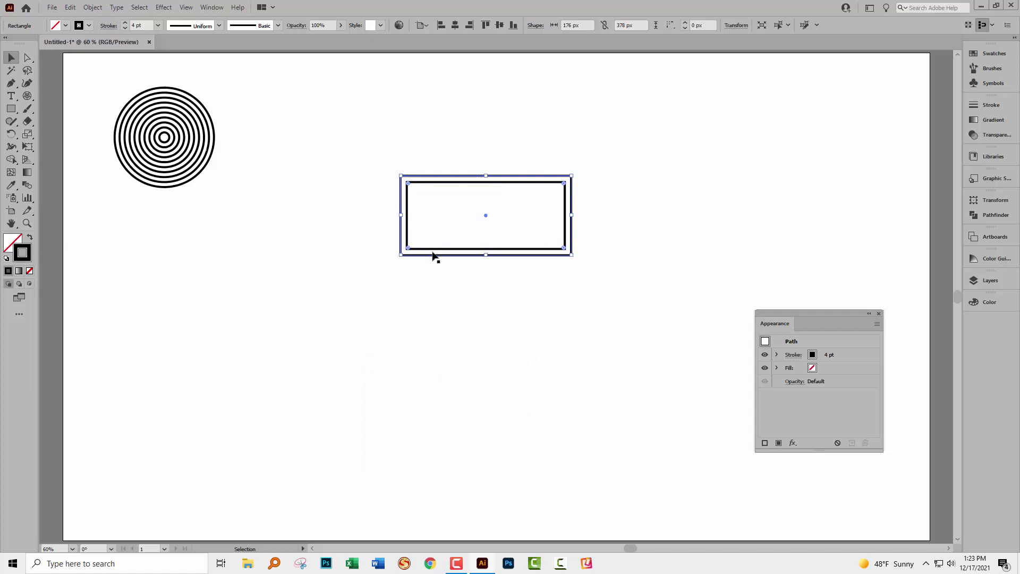
left_click(93, 6)
mouse_move(130, 260)
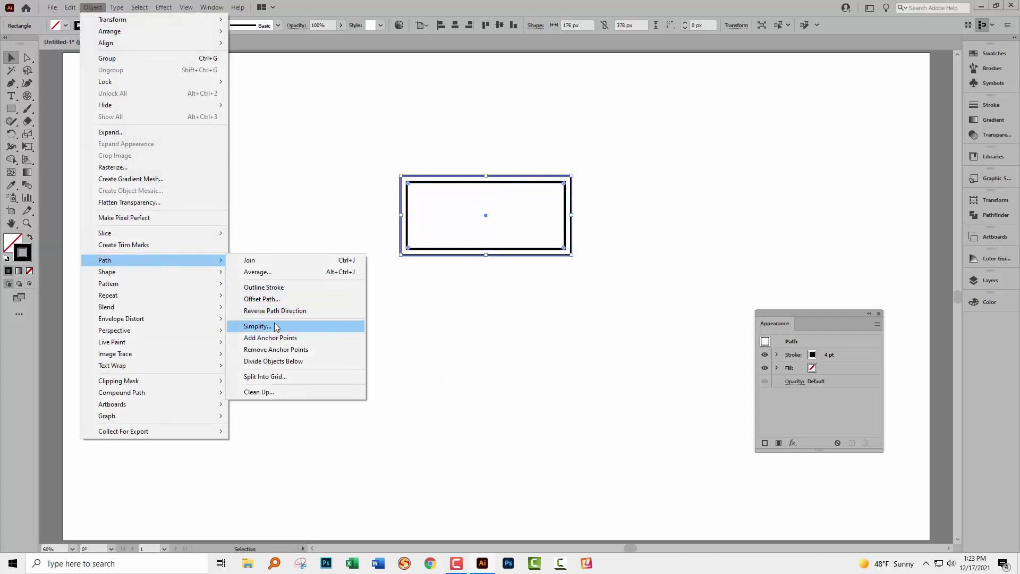
left_click(292, 299)
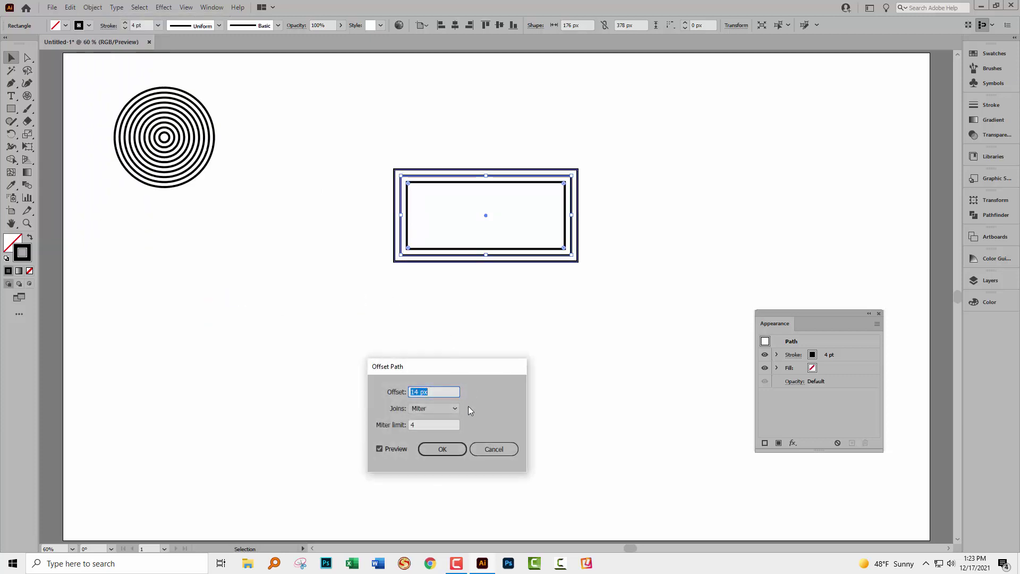
left_click(445, 448)
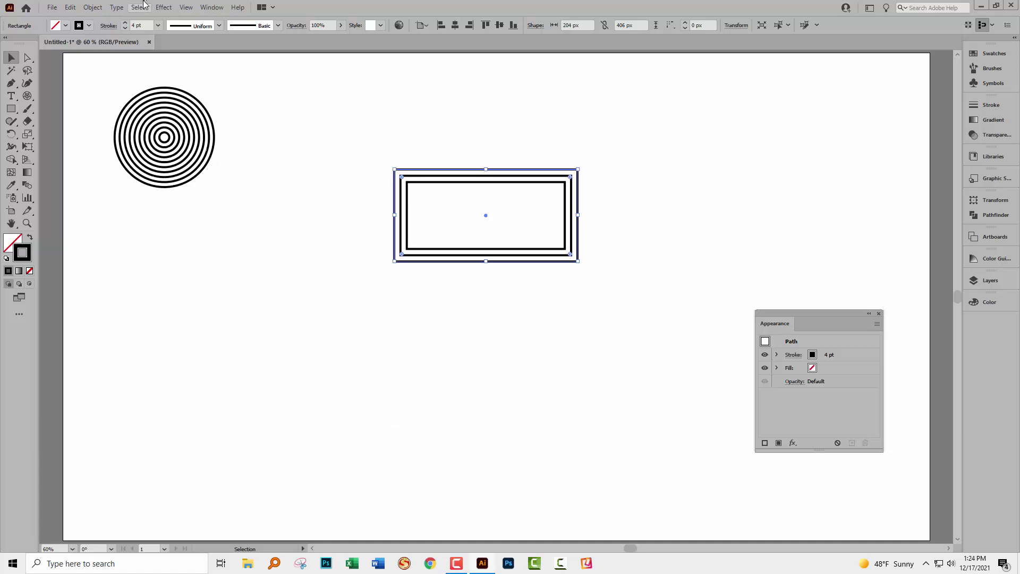
- Show the Actions panel and collapse the round corners and transform object actions
left_click(207, 8)
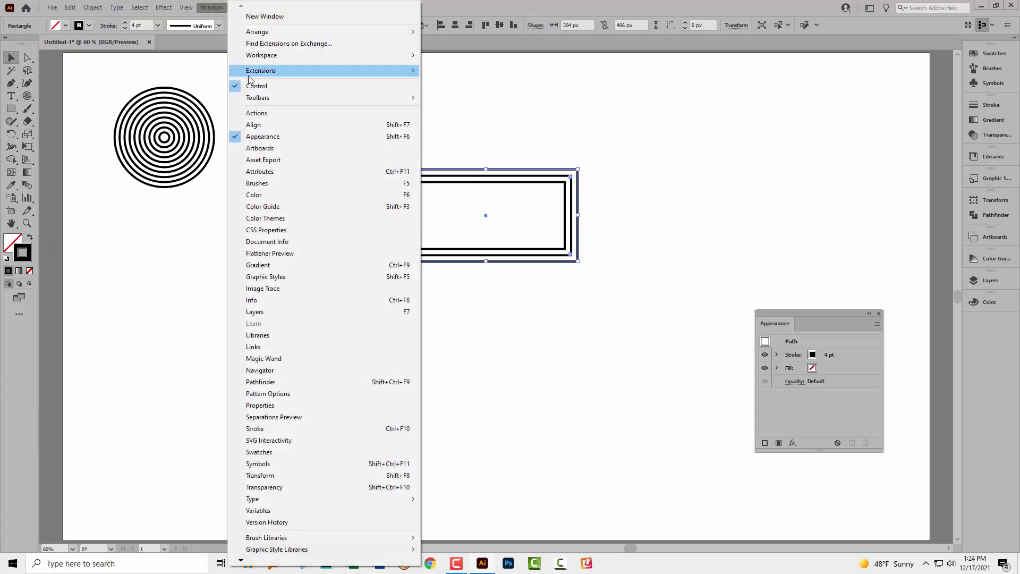
left_click(269, 114)
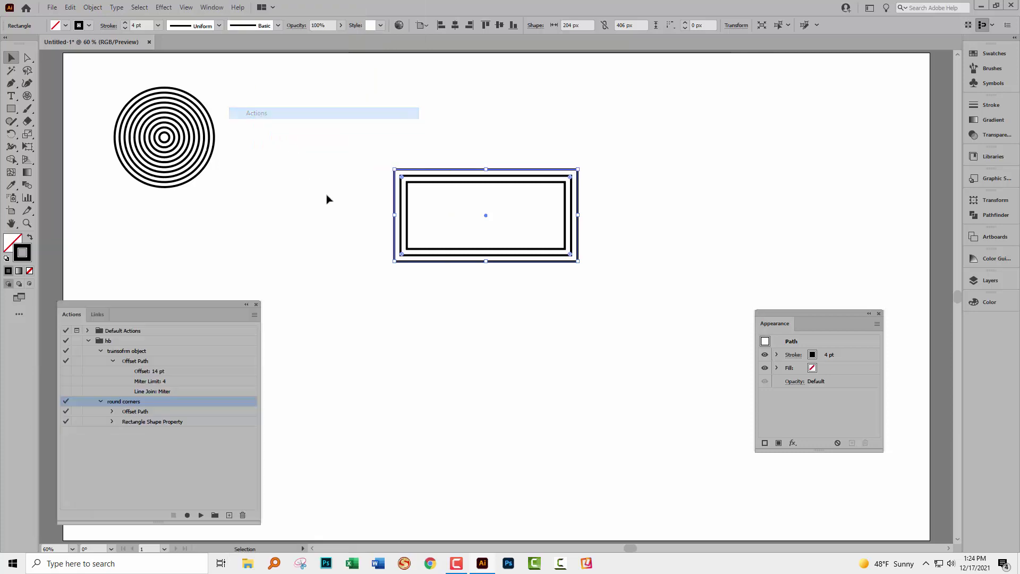
left_click(101, 402)
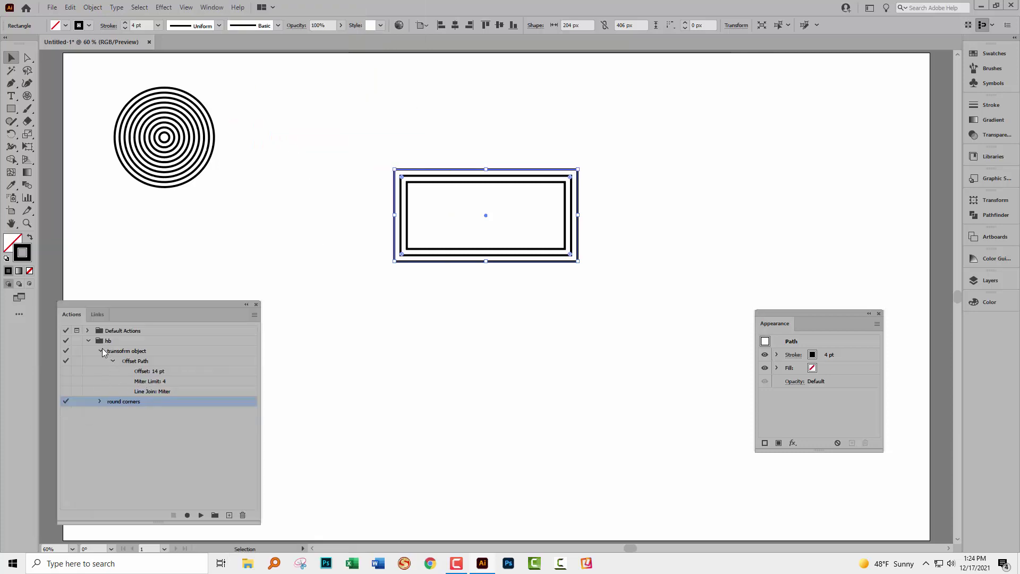
left_click(101, 351)
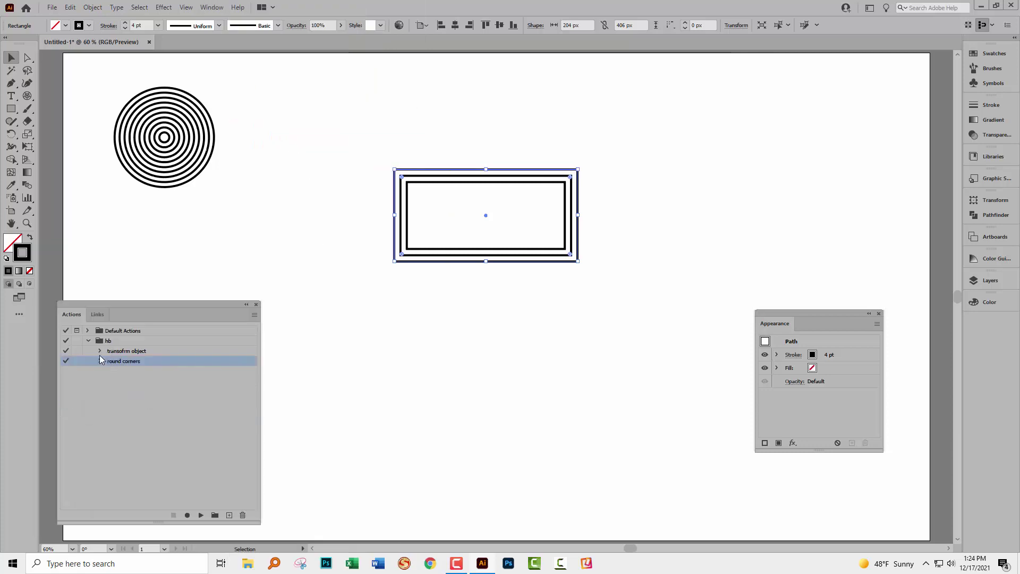
- Create a 'grow by 14 px' action in the hb set and start recording it
left_click(230, 515)
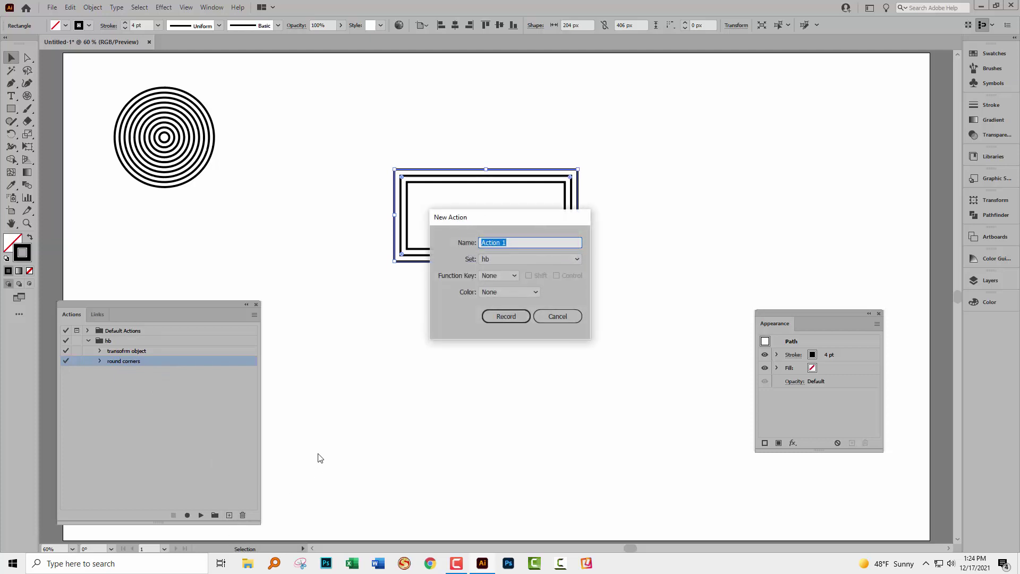
type("grow by 14 px")
left_click_drag(475, 222, 358, 350)
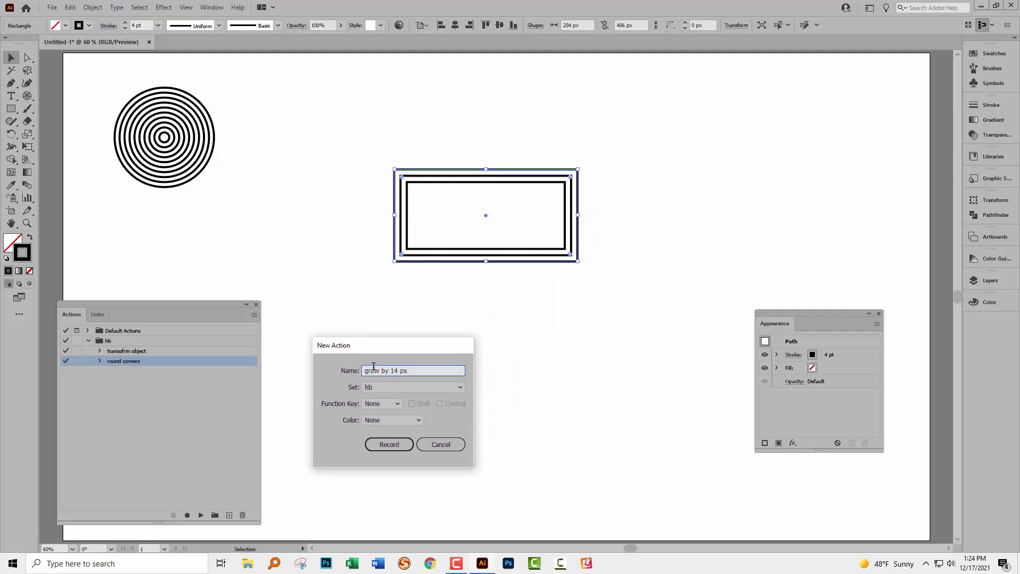
left_click(393, 446)
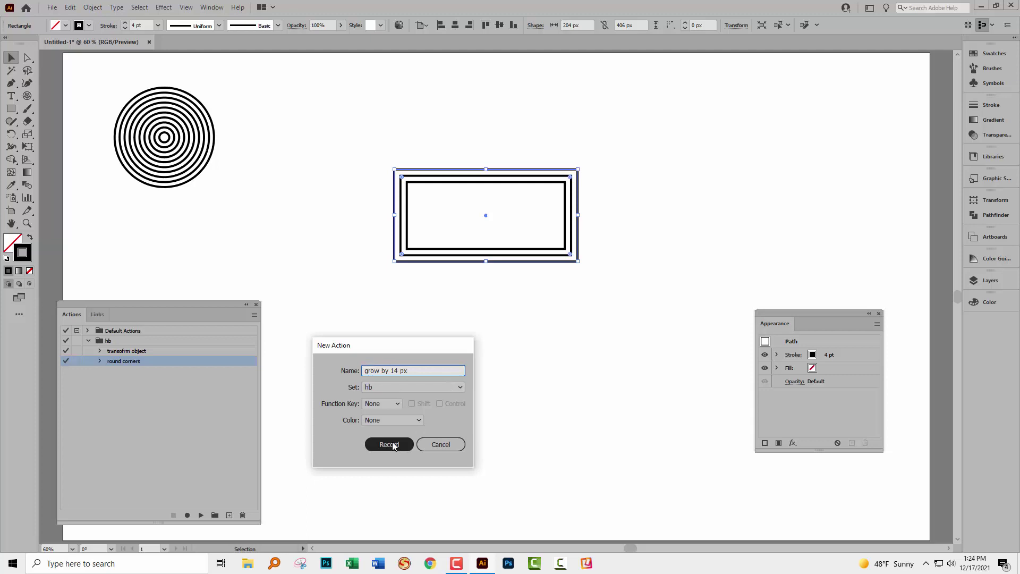
- Record a 14 px Offset Path step into the action, then stop recording
left_click(96, 8)
mouse_move(221, 260)
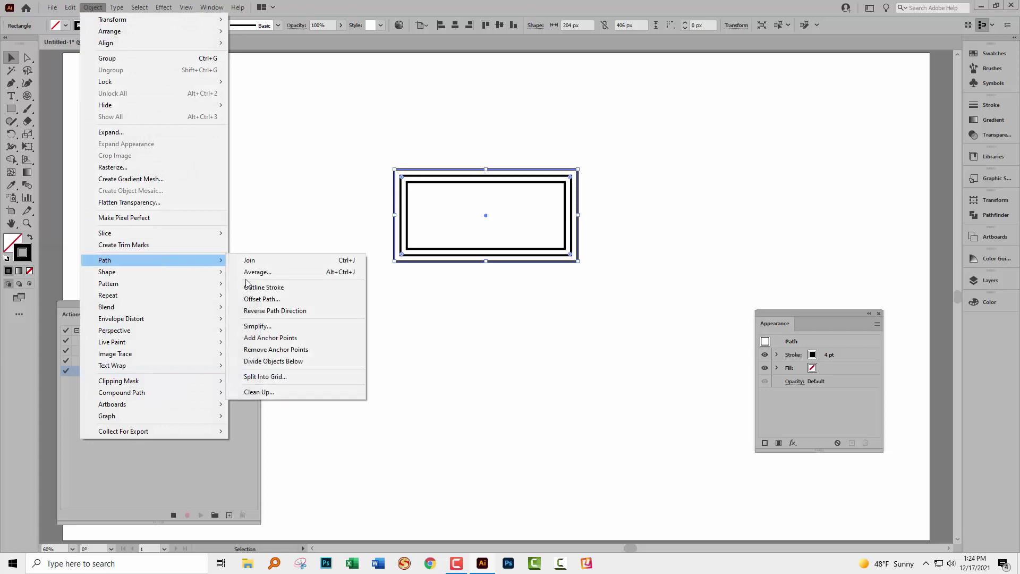
left_click(262, 299)
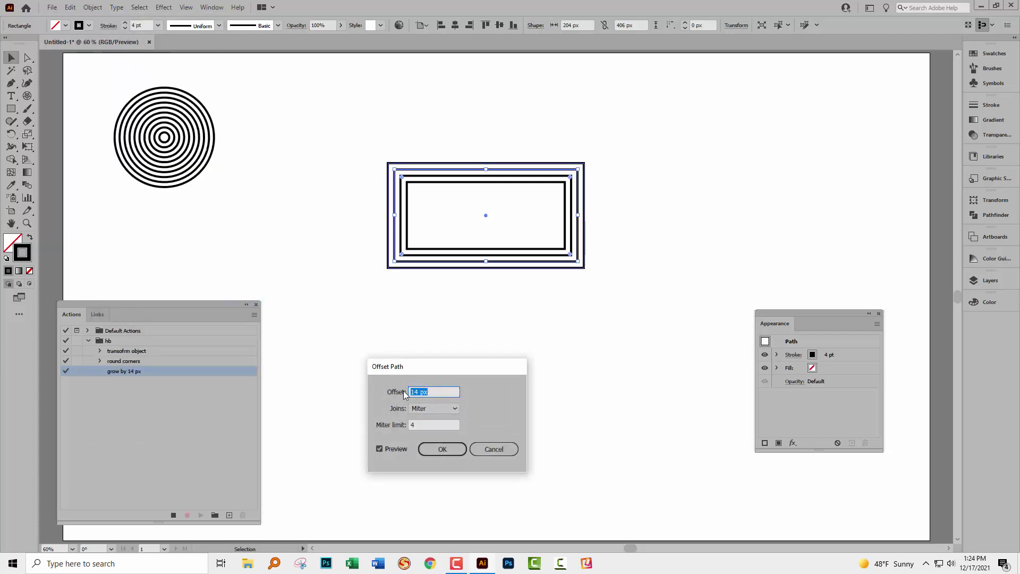
left_click(430, 449)
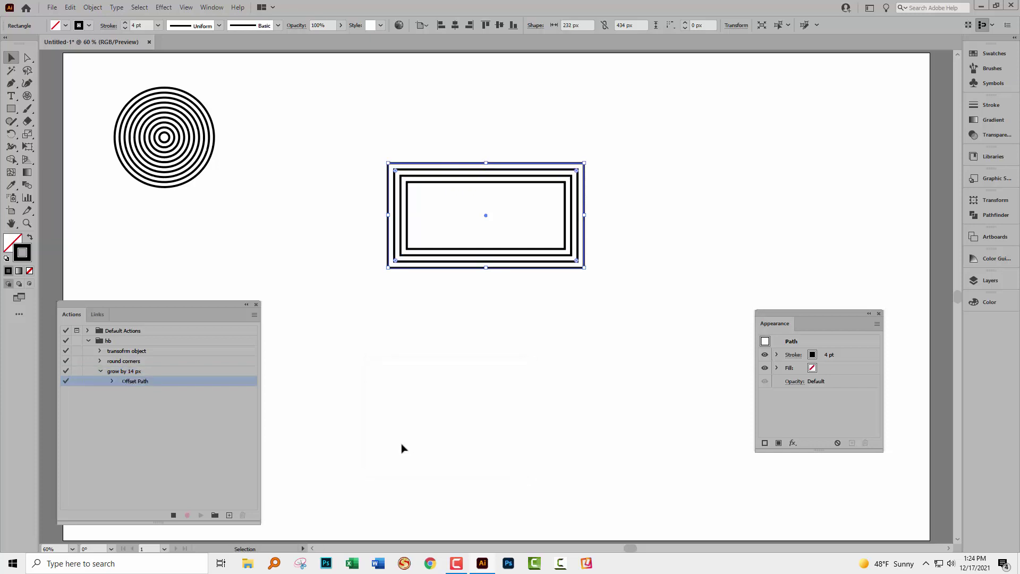
left_click(173, 515)
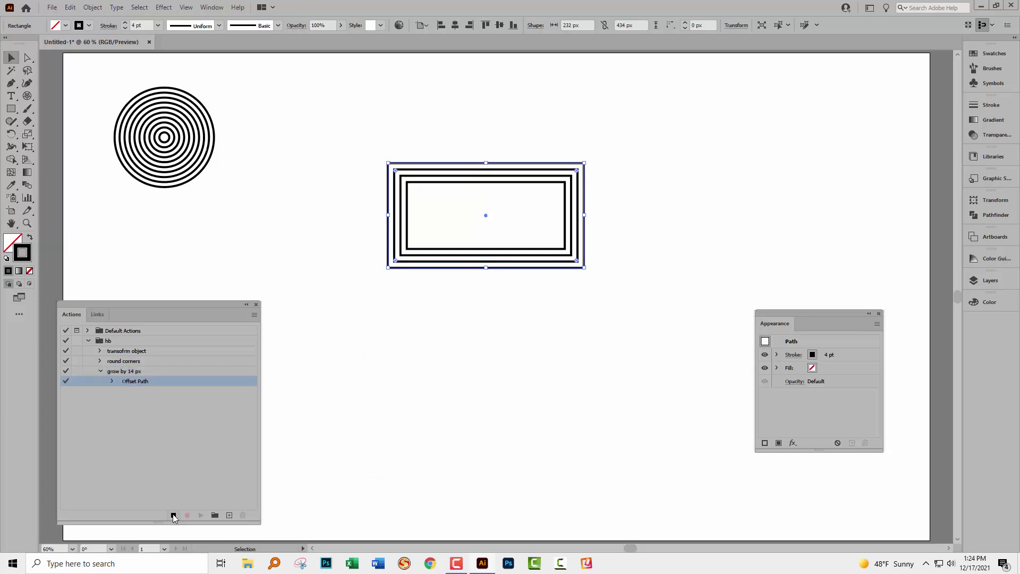
- Replay the 'grow by 14 px' action seven times to add more offset rectangles
left_click(116, 372)
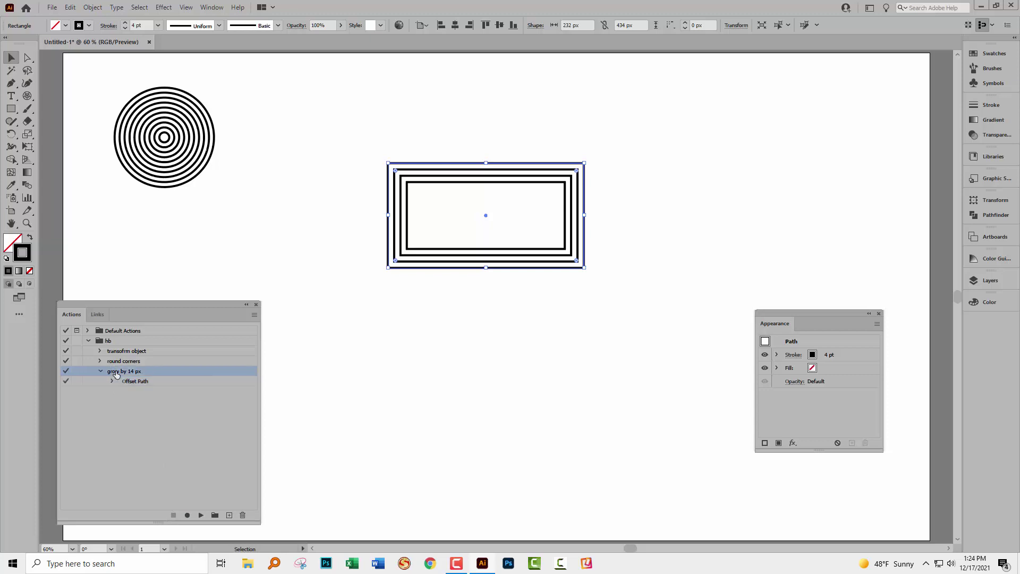
left_click(200, 516)
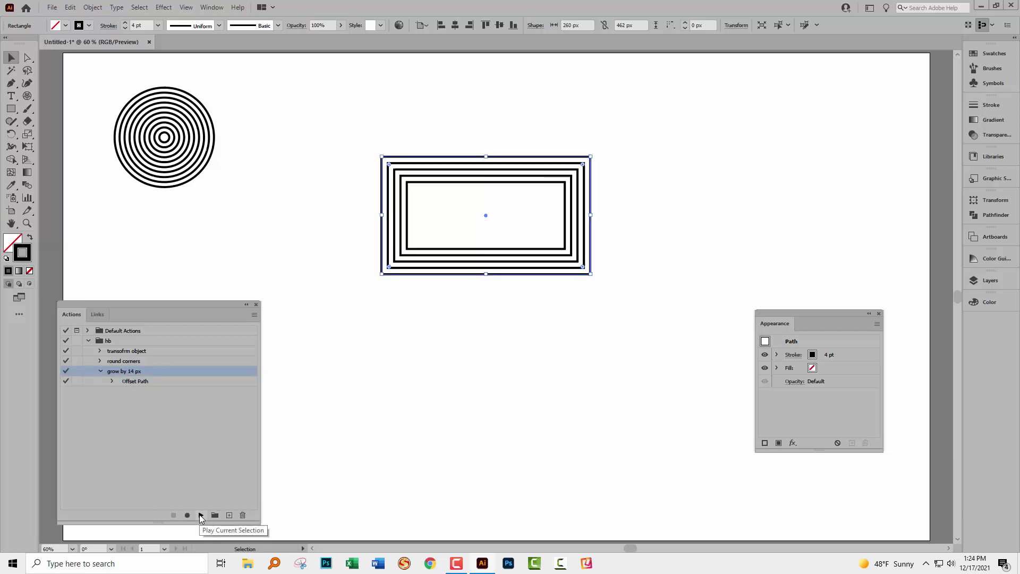
left_click(201, 515)
left_click(201, 516)
left_click(201, 516)
left_click(201, 516)
left_click(201, 515)
left_click(201, 516)
left_click(201, 515)
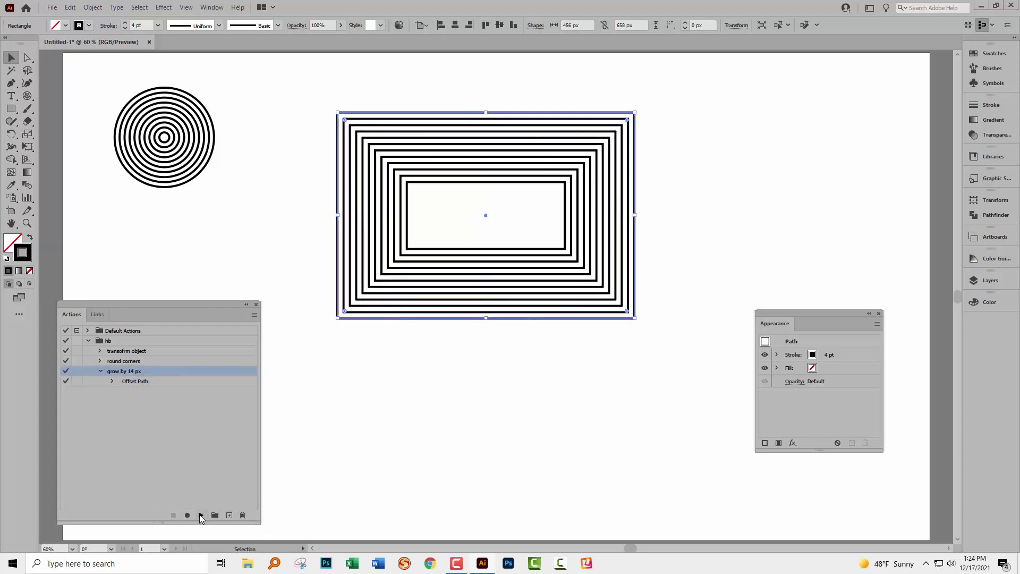
left_click(200, 516)
left_click(201, 515)
left_click(201, 515)
left_click(201, 515)
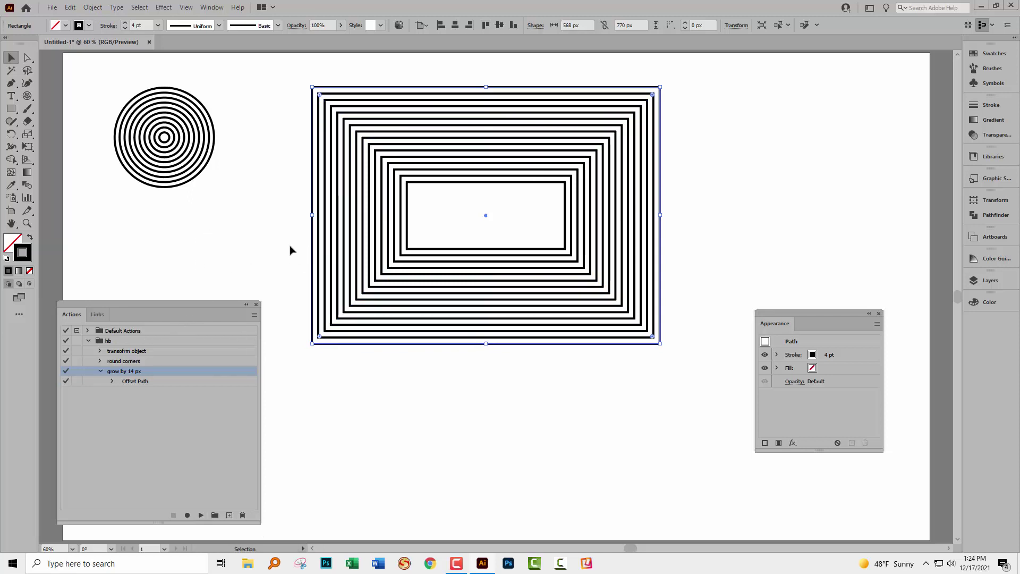
- Scale the nested rectangles down, give them a 2 pt stroke and move them near the circles
left_click(269, 212)
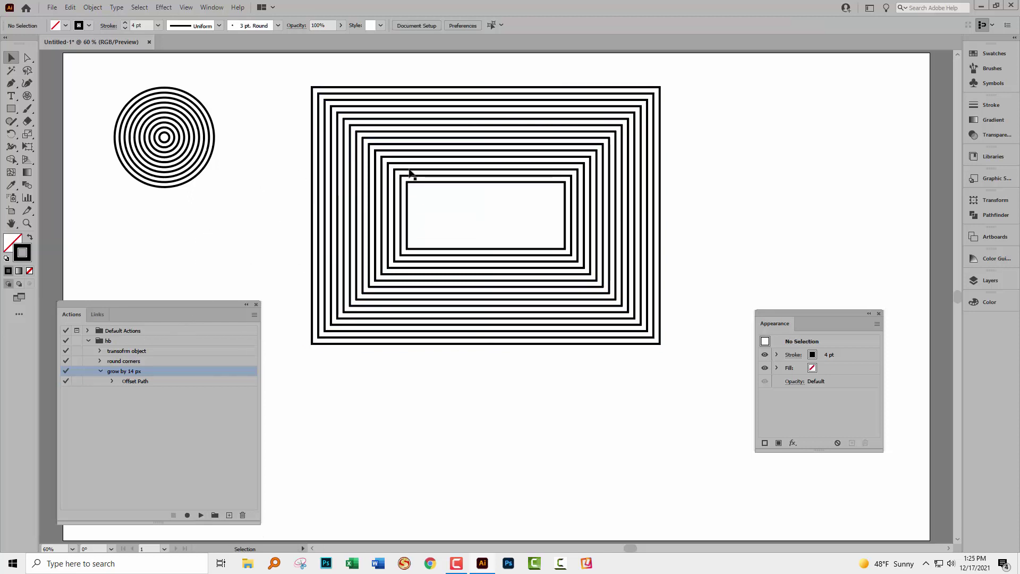
left_click_drag(290, 90, 647, 277)
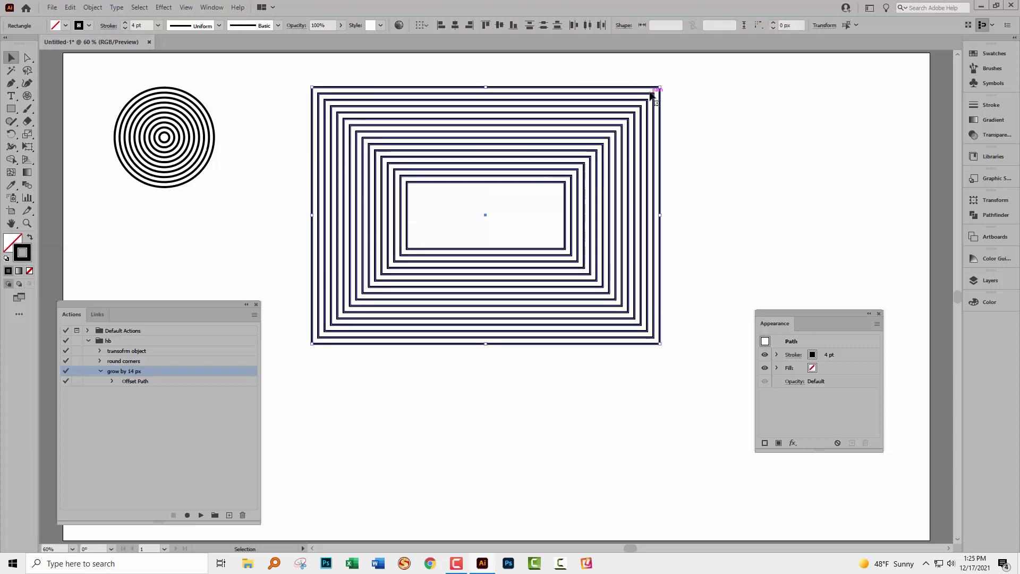
left_click_drag(661, 88, 465, 231)
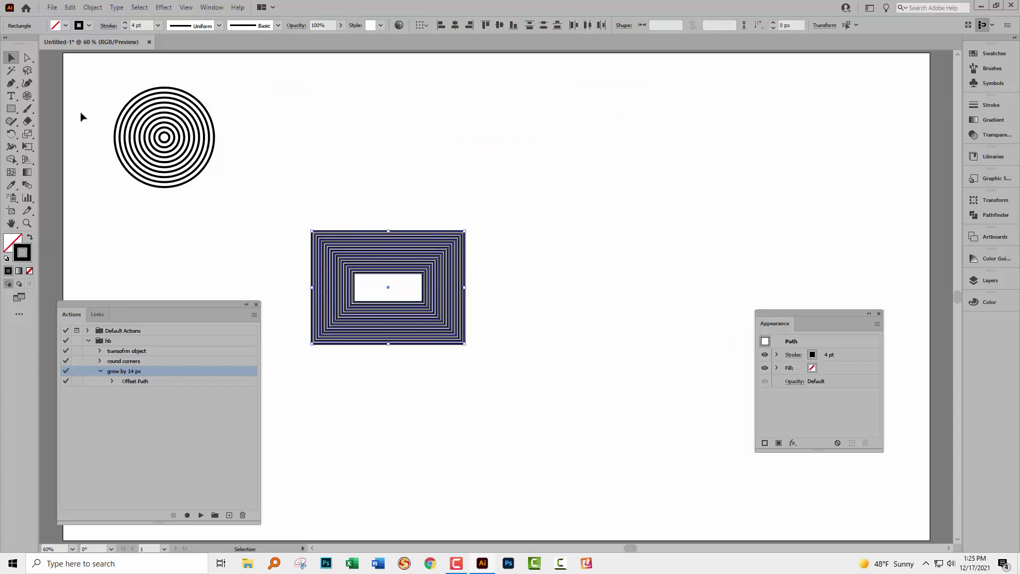
left_click(124, 27)
left_click(124, 27)
left_click_drag(362, 248, 294, 96)
left_click(333, 234)
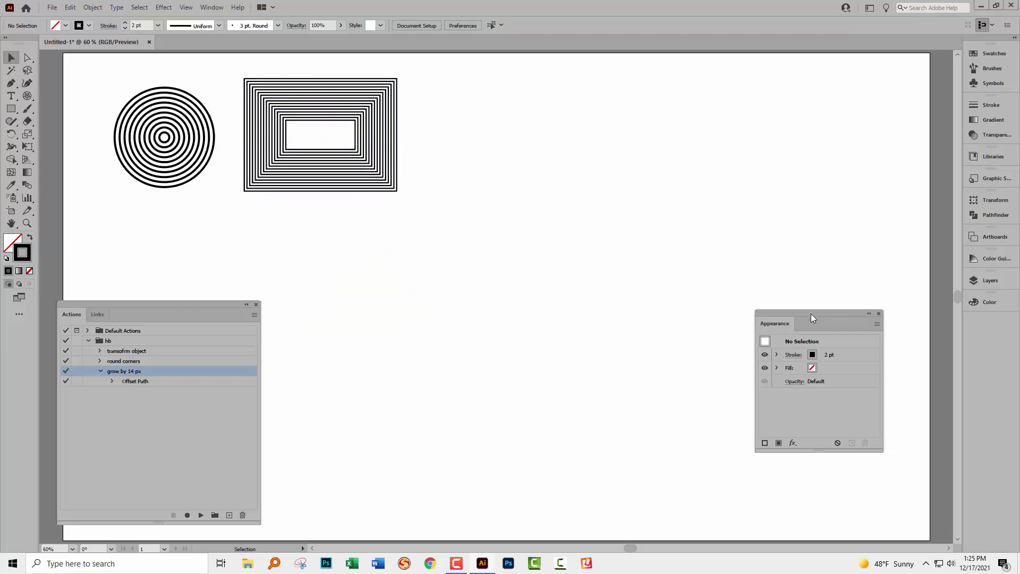
left_click_drag(811, 314, 963, 394)
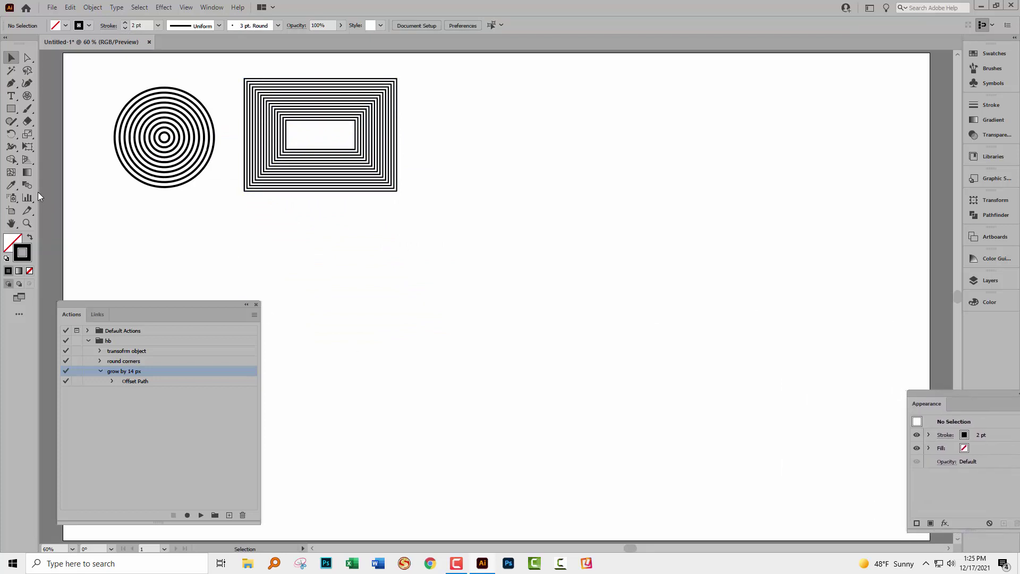
- Draw a rounded rectangle to the right of the nested rectangles
left_click(11, 108)
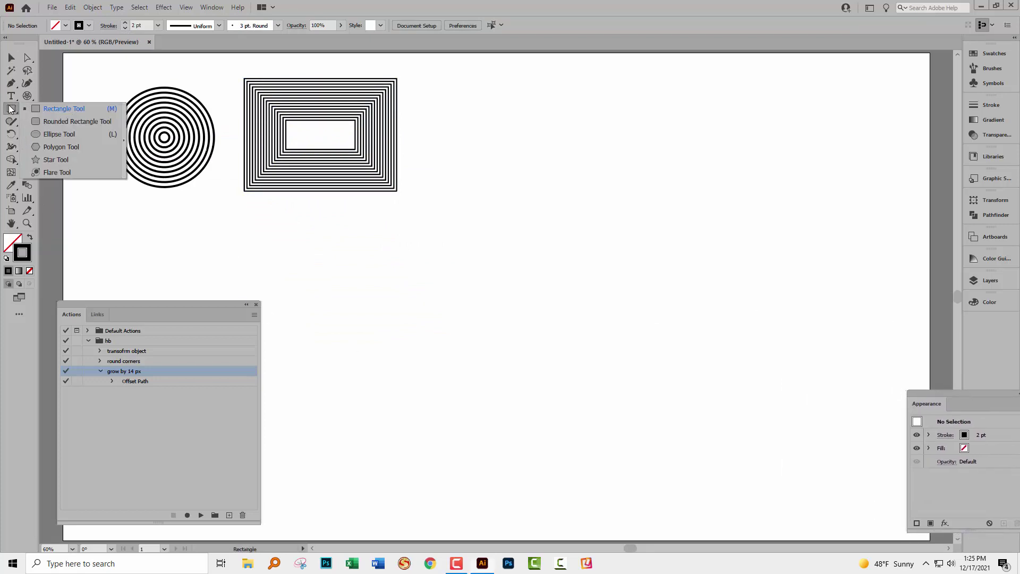
left_click(77, 122)
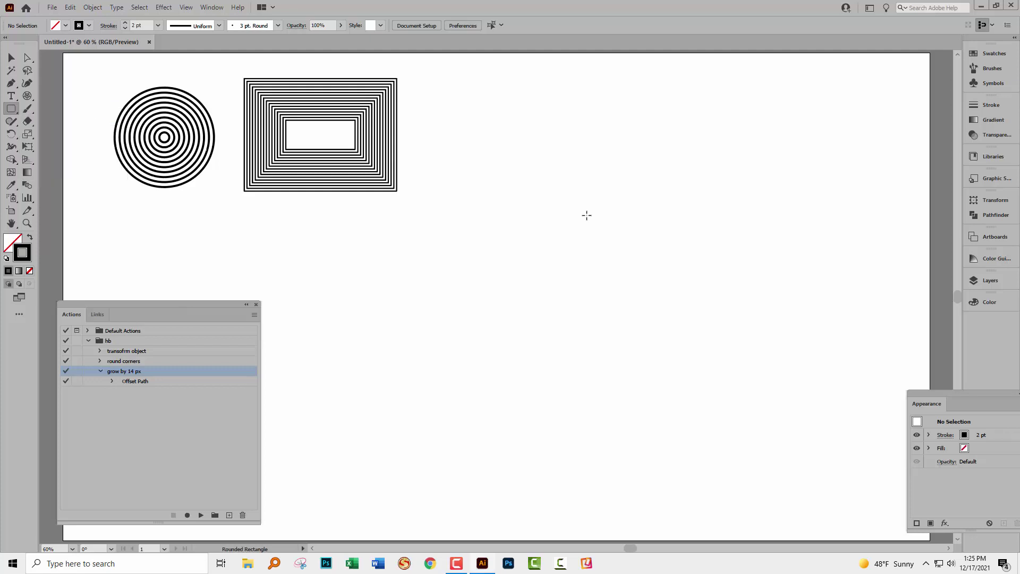
left_click_drag(530, 218, 660, 283)
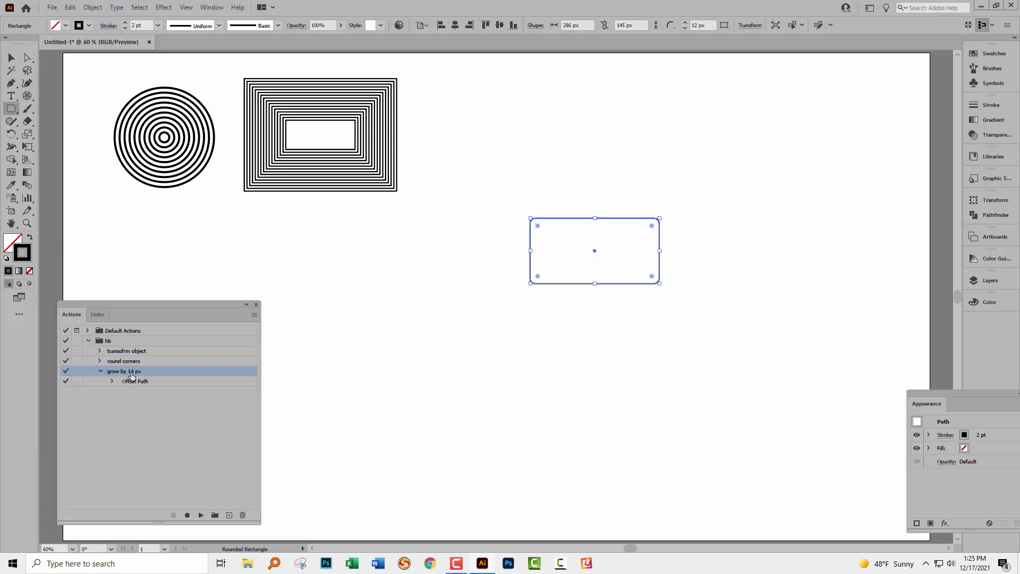
- Replay the 'grow by 14 px' action repeatedly to add concentric rounded rings, then deselect
left_click(201, 515)
left_click(201, 516)
left_click(201, 515)
left_click(201, 515)
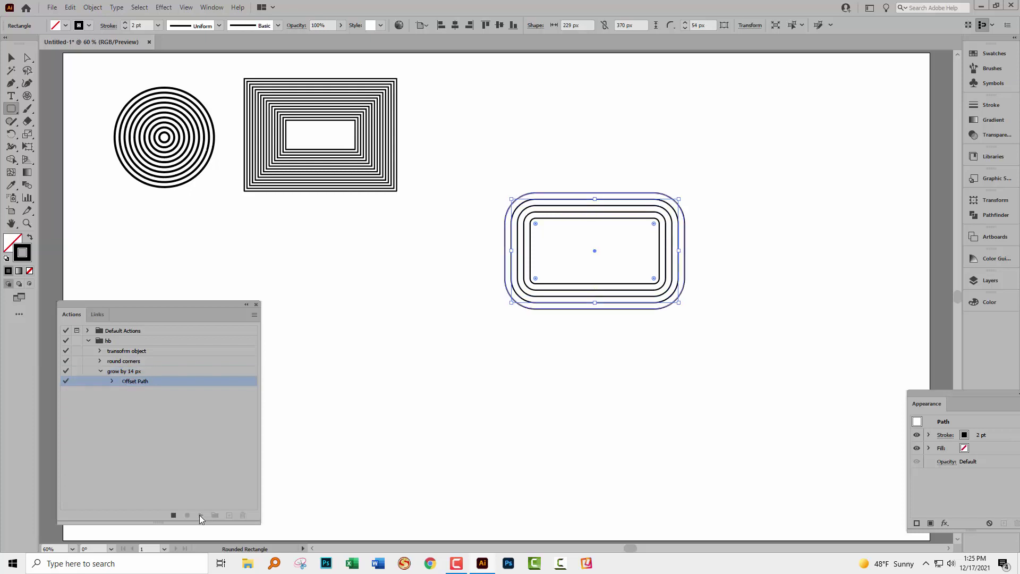
left_click(201, 516)
left_click(201, 516)
left_click(200, 515)
left_click(12, 58)
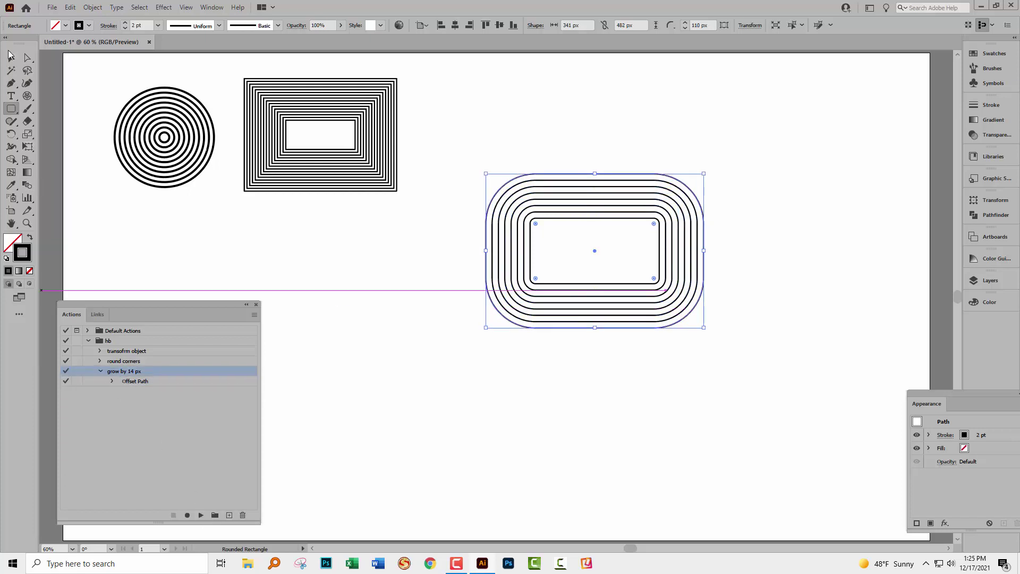
left_click(420, 326)
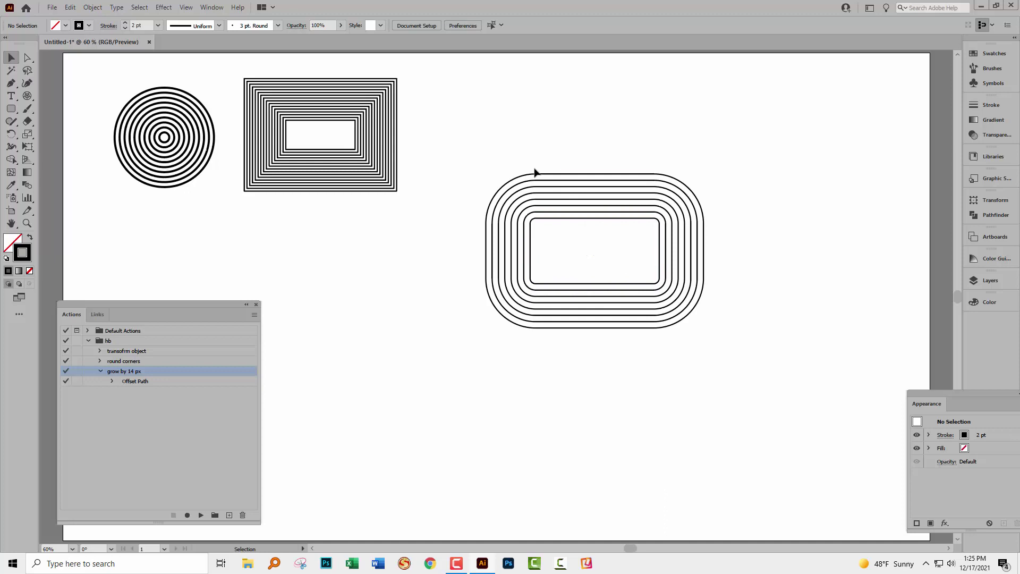
left_click(524, 288)
left_click(526, 295)
left_click_drag(546, 337, 521, 291)
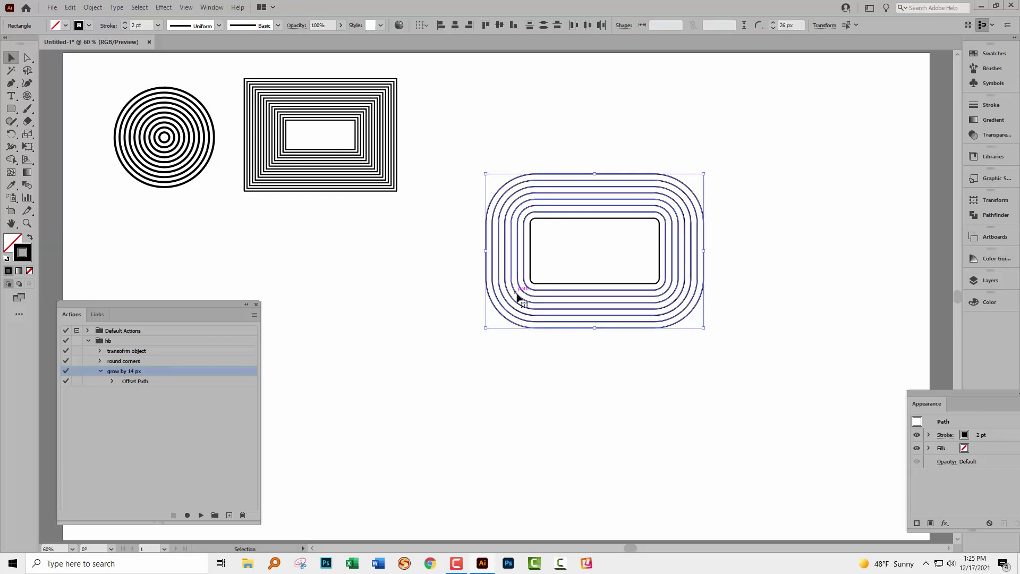
key("Delete")
left_click_drag(492, 228, 682, 316)
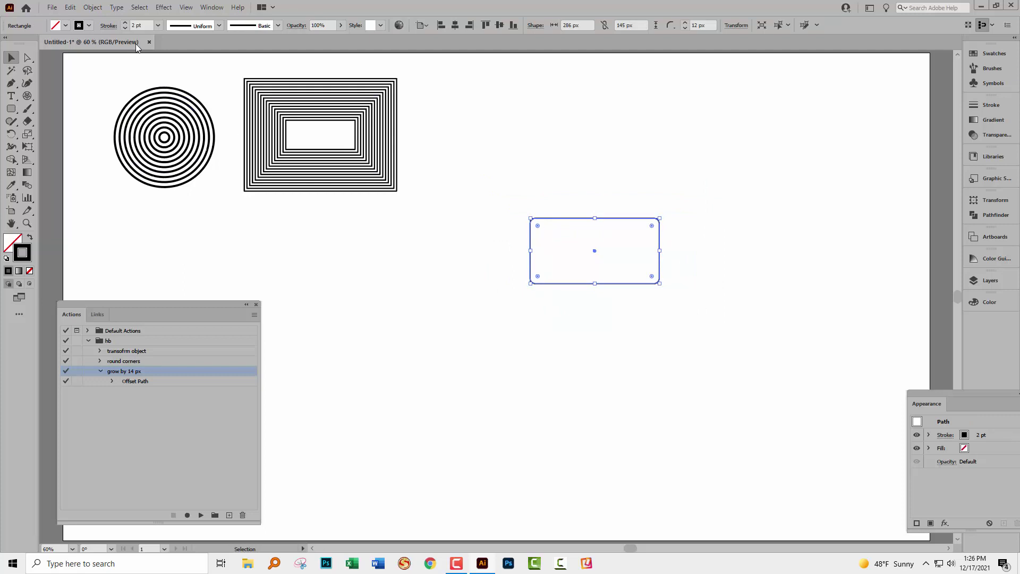
left_click(93, 8)
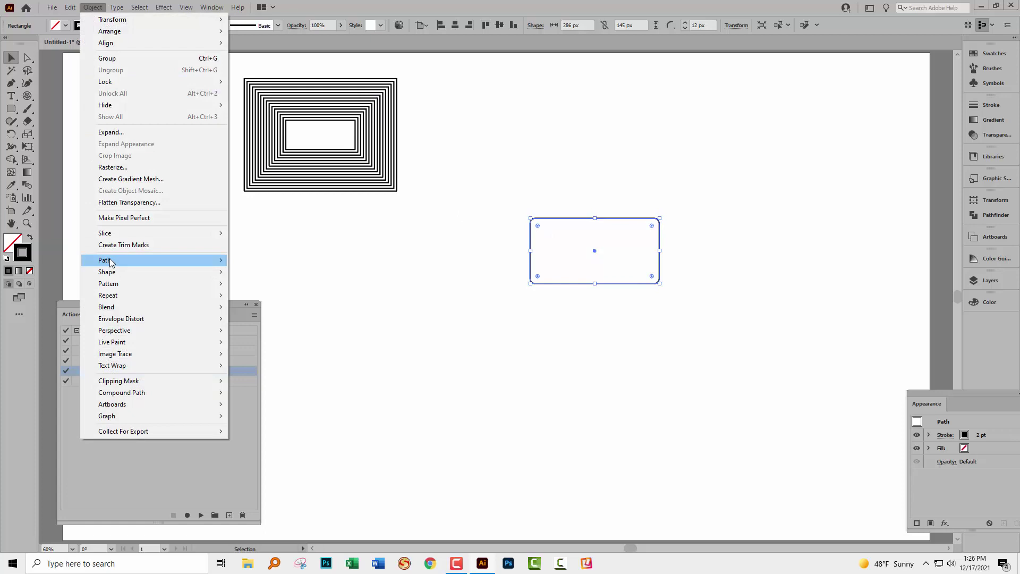
mouse_move(110, 261)
left_click(261, 299)
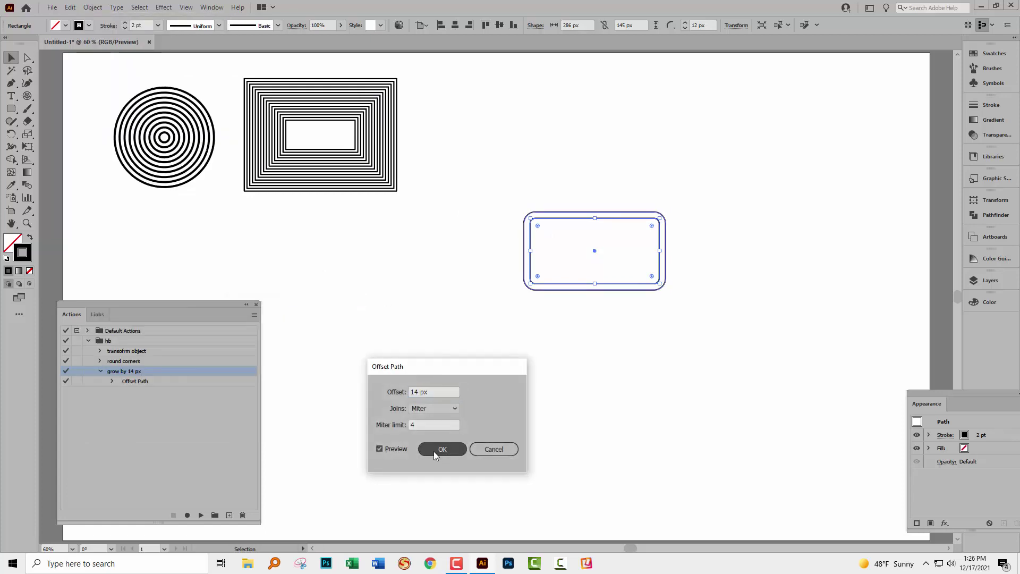
left_click(430, 450)
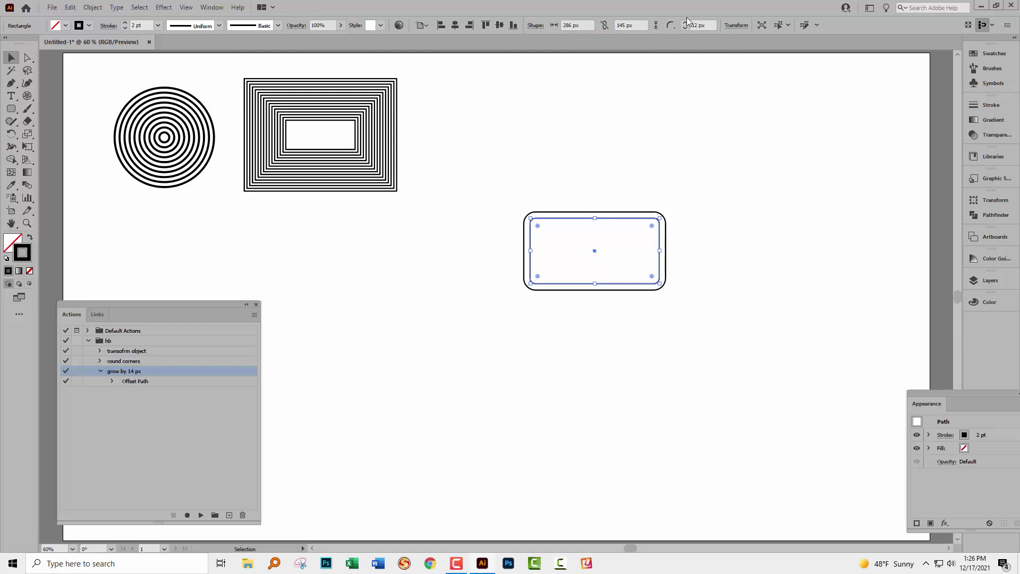
left_click(608, 212)
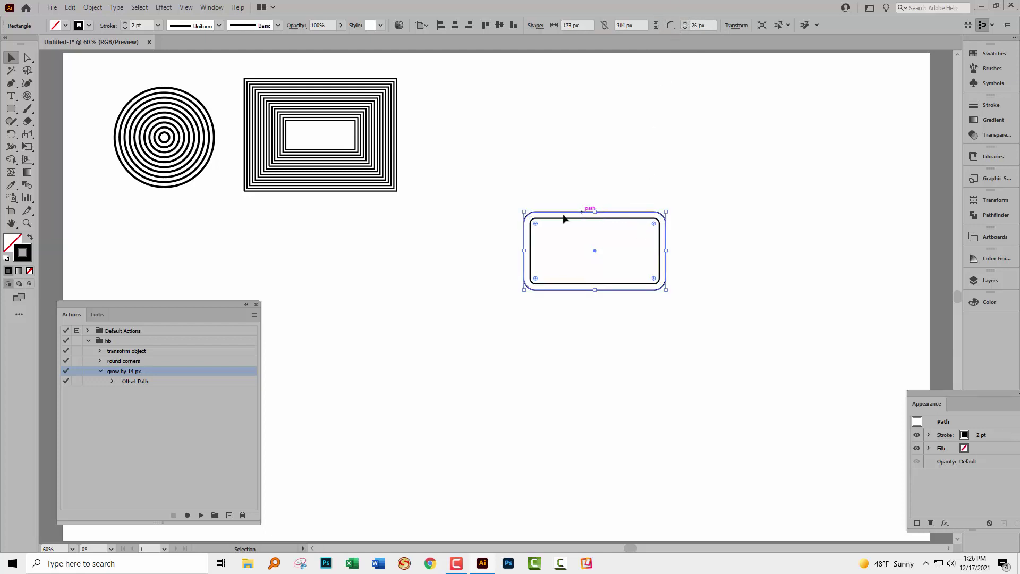
left_click(713, 25)
type("12")
key("Return")
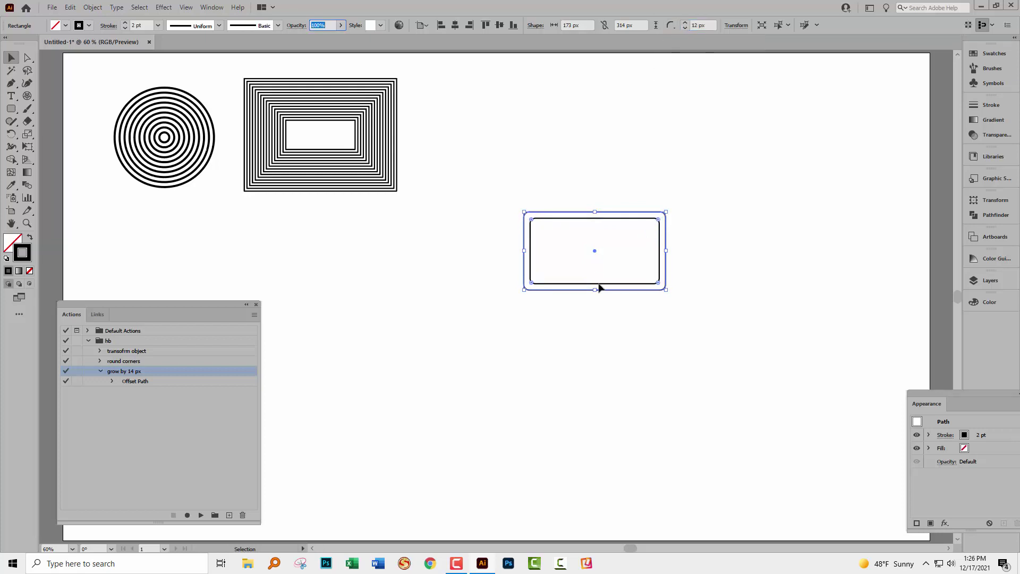
left_click(595, 323)
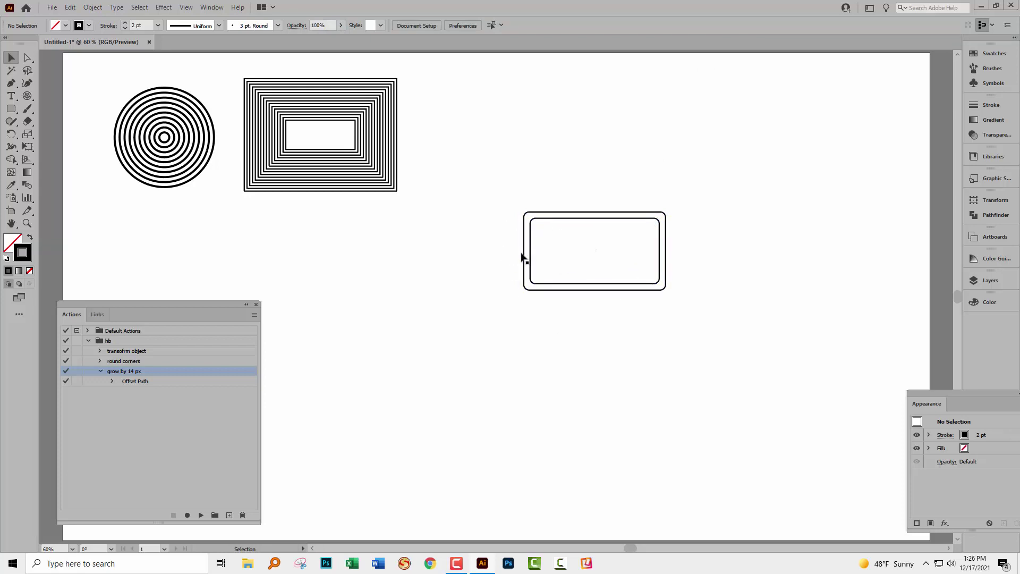
key("ctrl+z")
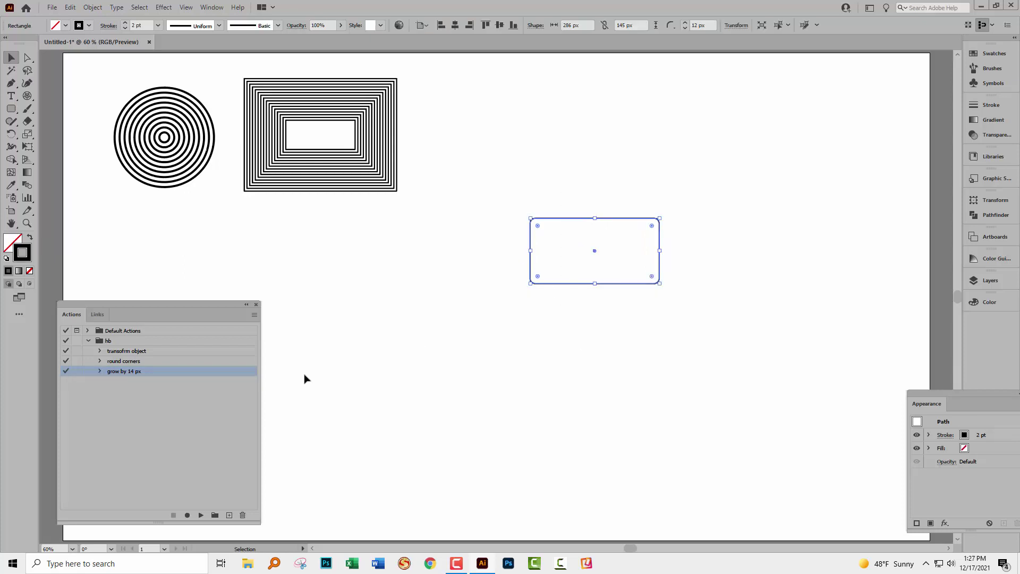
- Create a new action named 'grow round rect by 14 px' and start recording
left_click(229, 516)
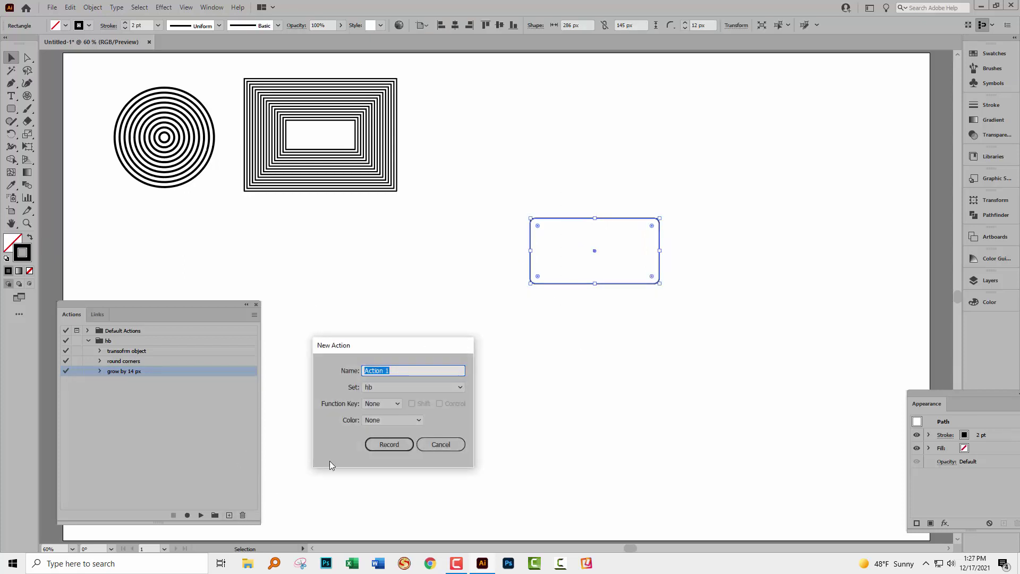
type("grow round rect by 14 px")
left_click(391, 447)
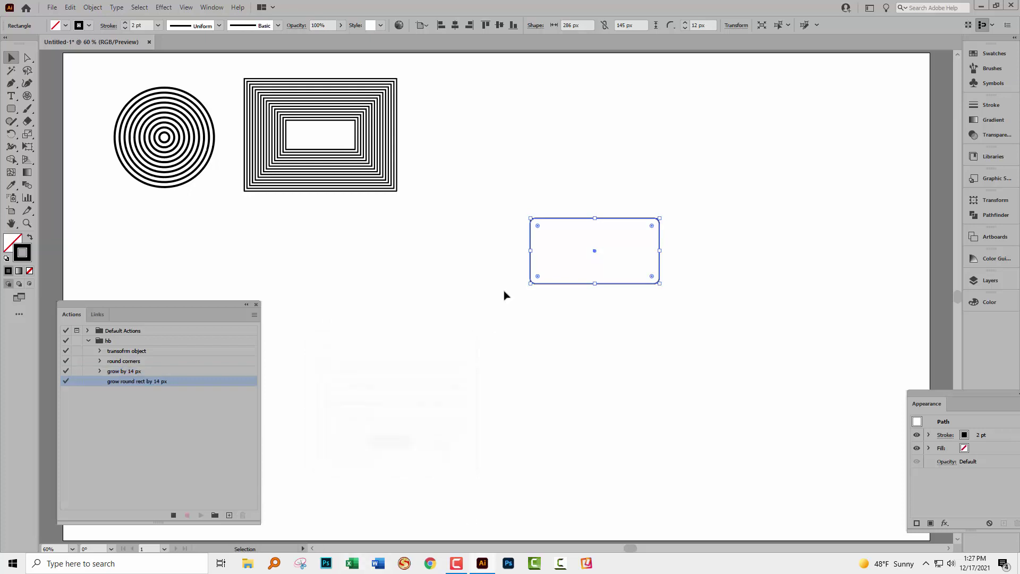
- Record a 14 px Offset Path and set the outer corner radius to 12 px
left_click(95, 8)
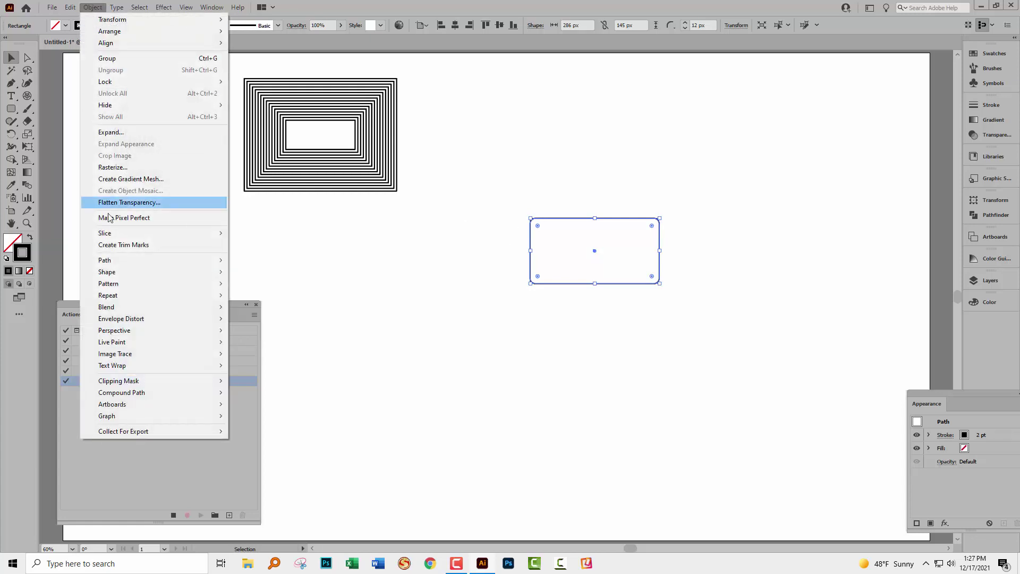
mouse_move(115, 262)
left_click(262, 299)
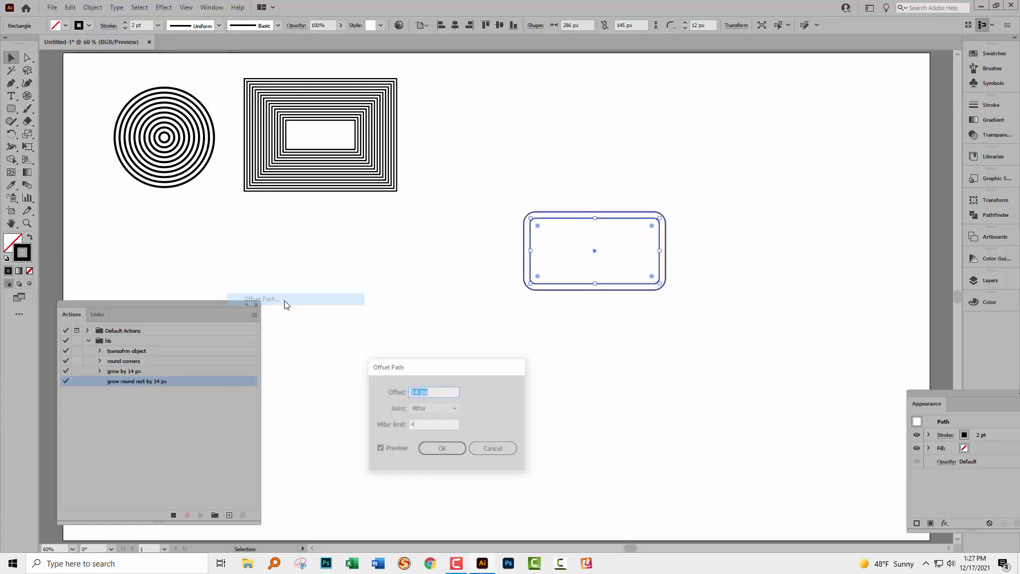
left_click(440, 450)
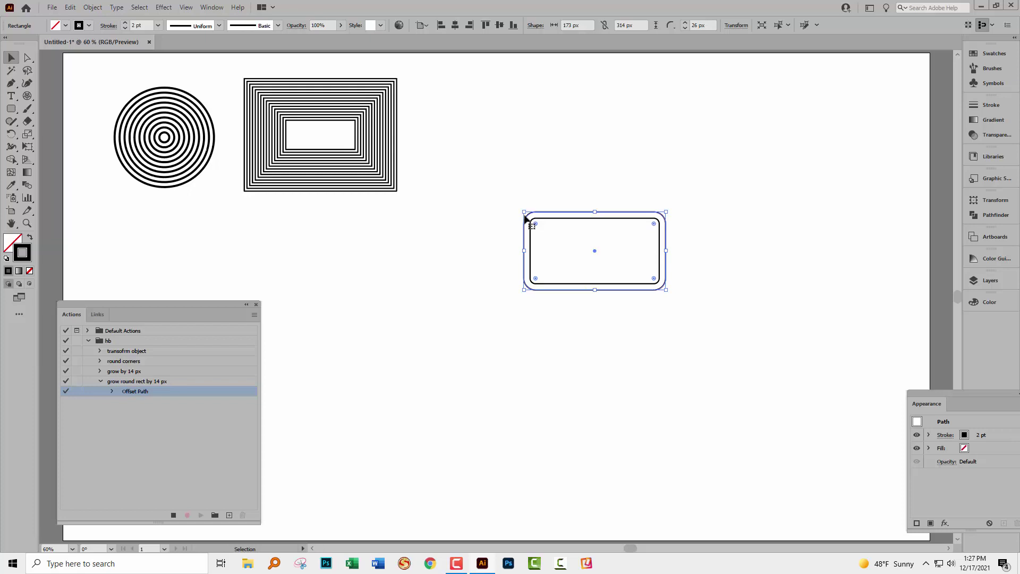
left_click(711, 25)
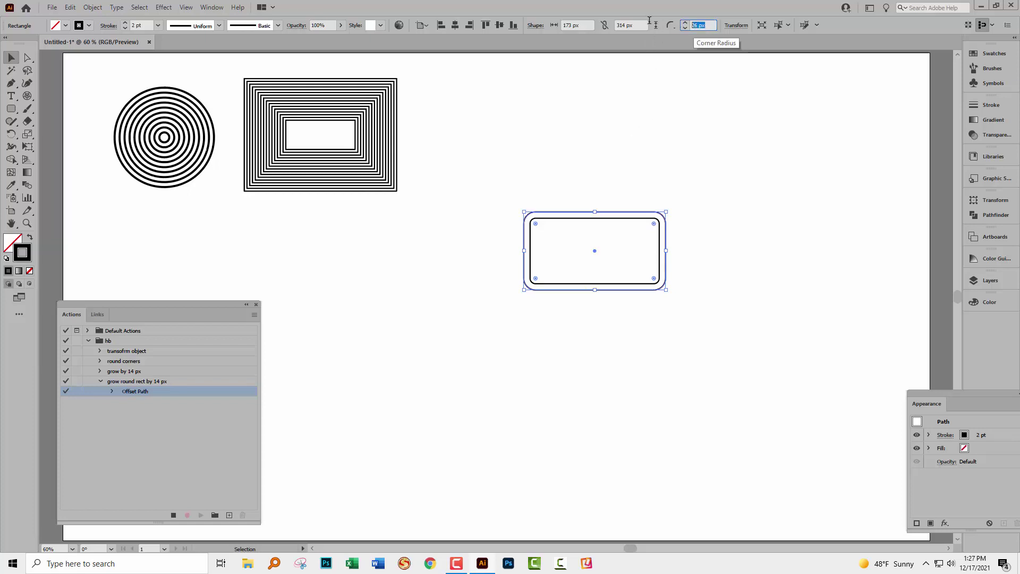
type("12")
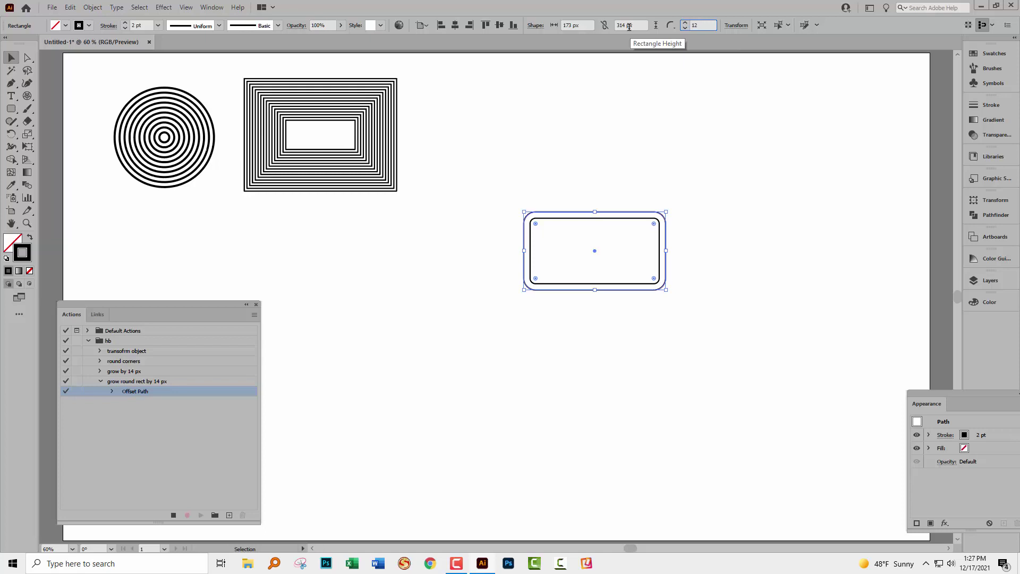
key("Tab")
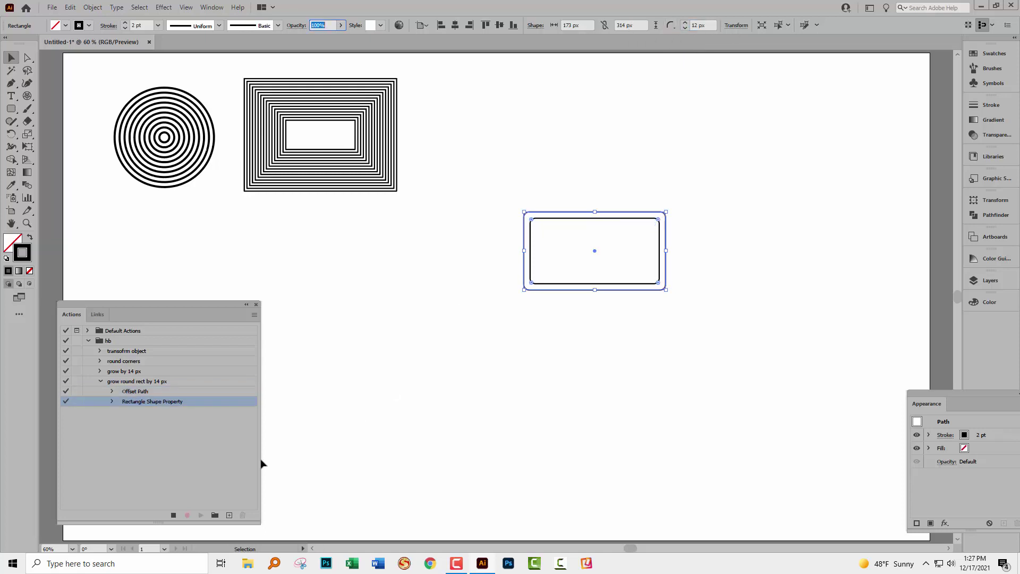
- Stop recording, play 'grow round rect by 14 px' to add about ten rounded outlines, then deselect
left_click(175, 517)
left_click(136, 382)
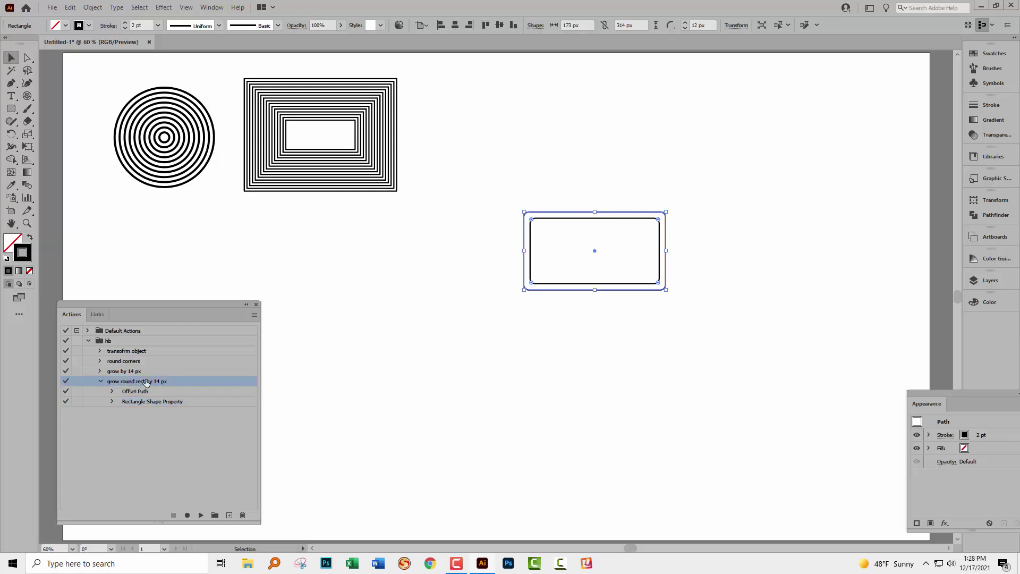
left_click(200, 515)
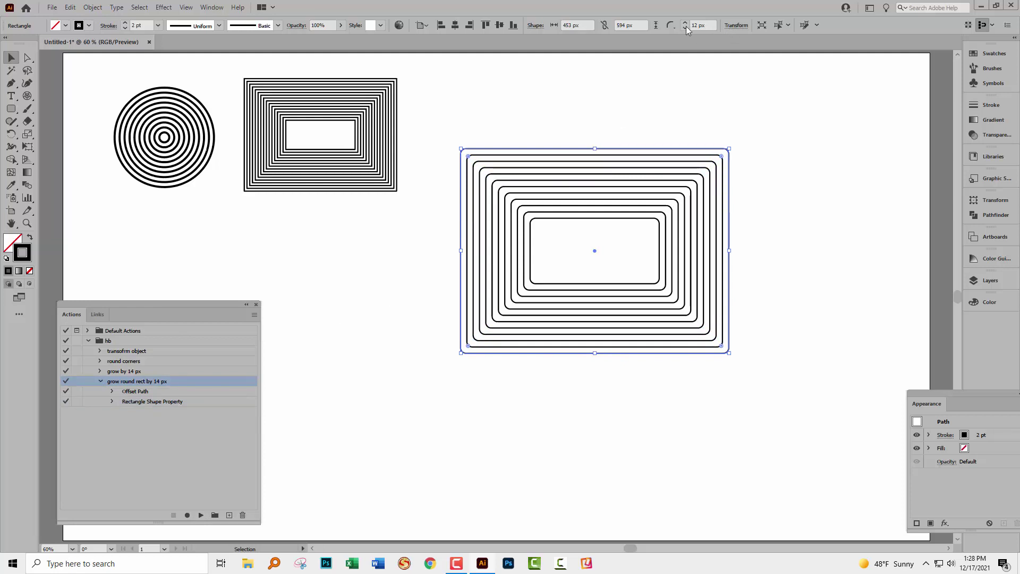
left_click(741, 254)
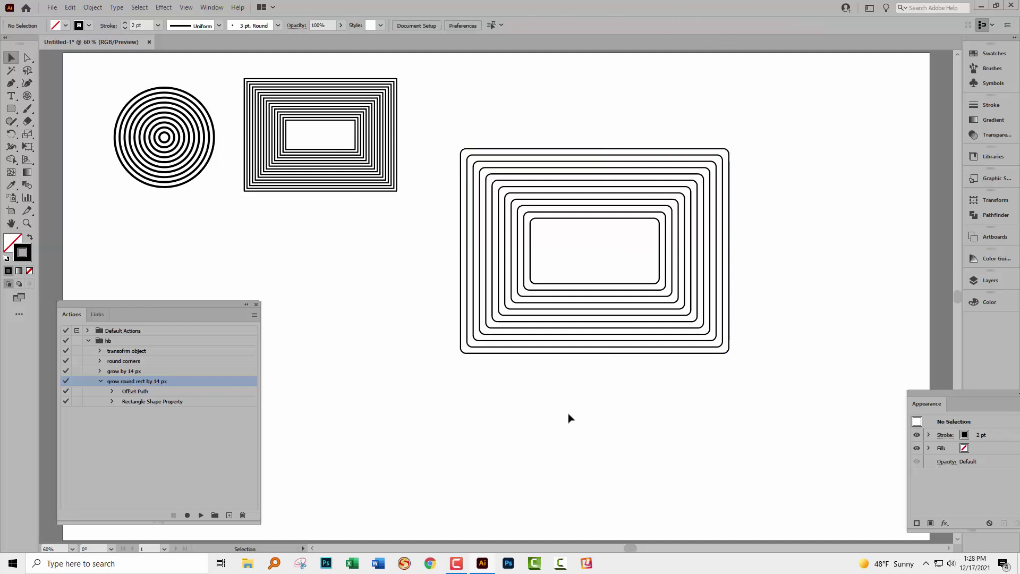
- Close the floating Actions panel to clear the view of the three shape sets
left_click(257, 306)
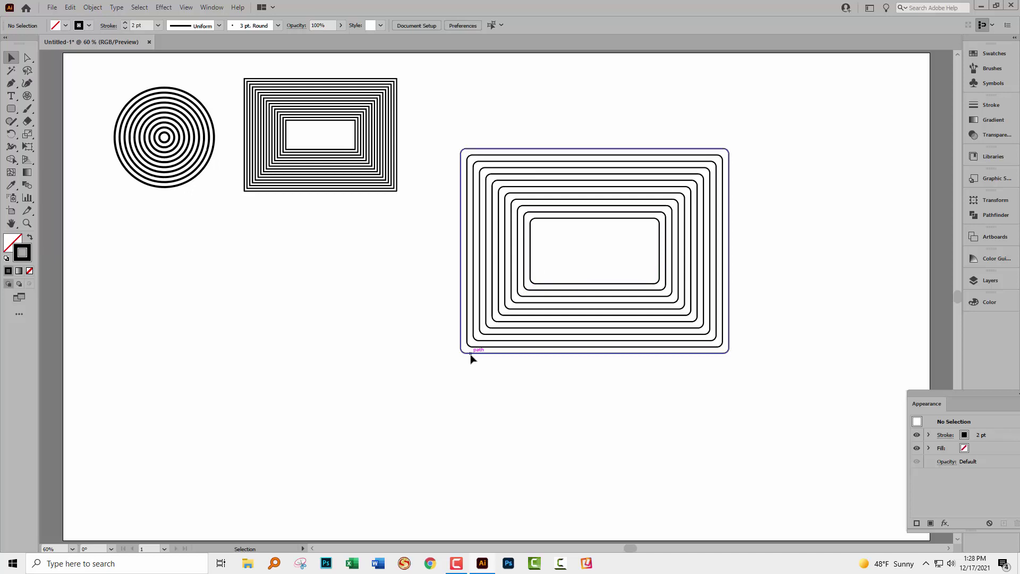
- Draw a tall rounded rectangle at lower left and reopen the Actions panel beside it
left_click(10, 110)
left_click_drag(169, 291, 218, 367)
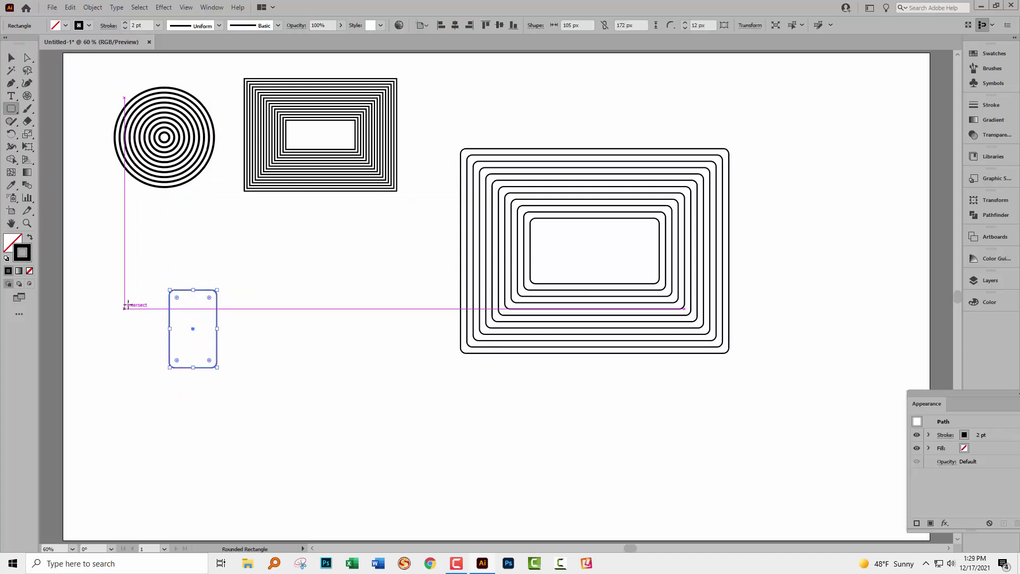
left_click(207, 7)
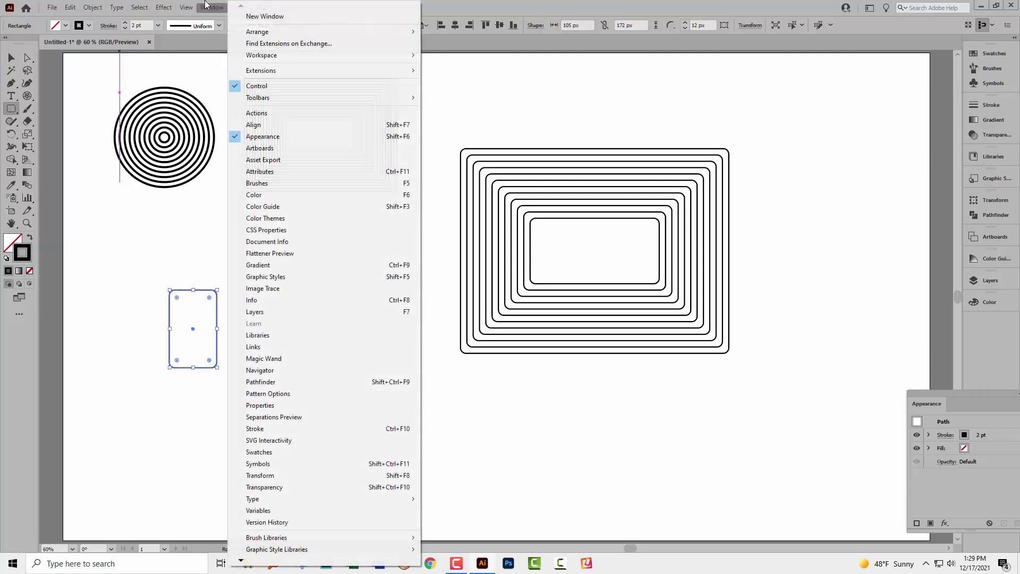
left_click(266, 113)
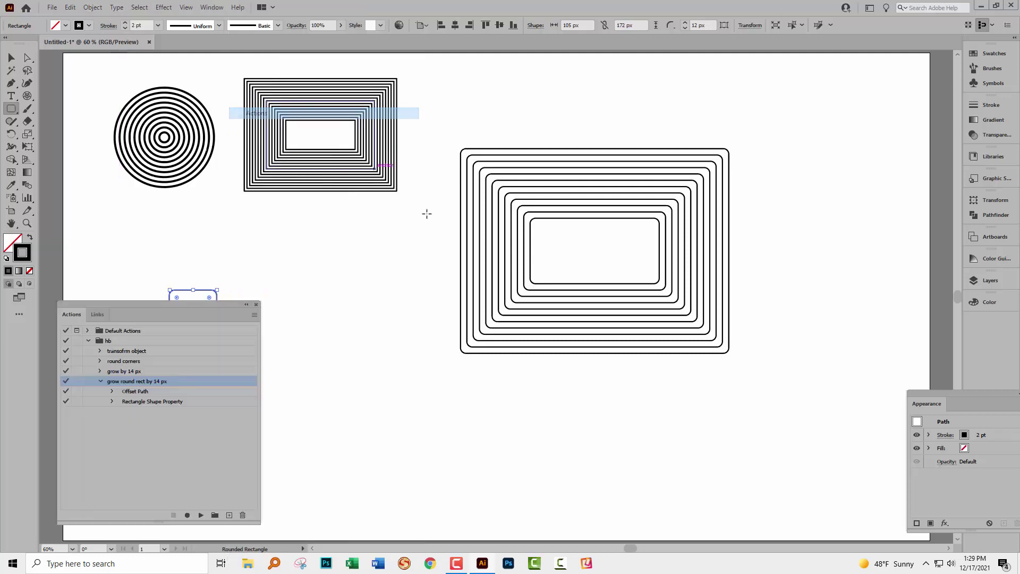
left_click_drag(98, 301, 533, 298)
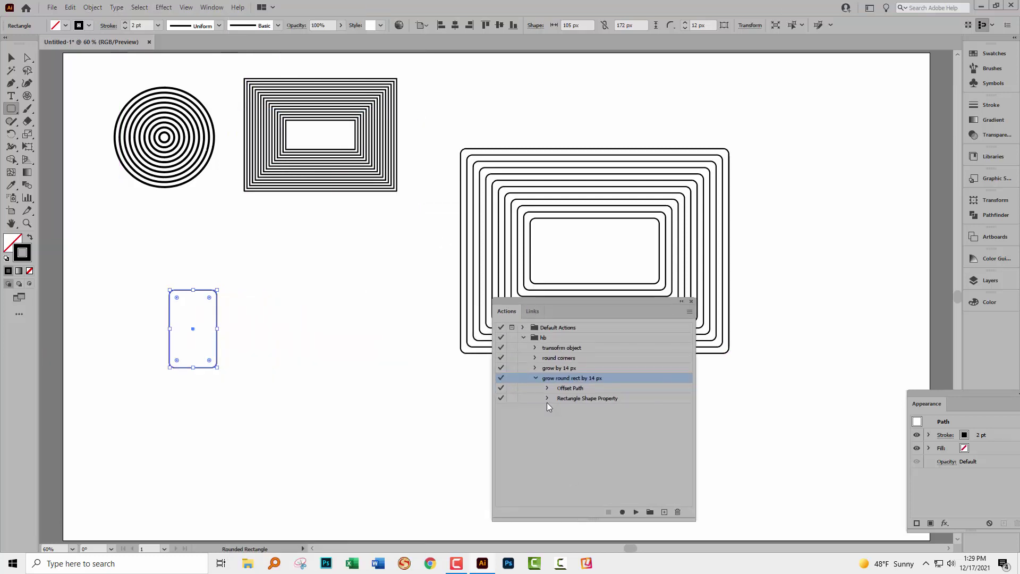
- Play 'grow round rect by 14 px' three times around it, then deselect the set
left_click(636, 512)
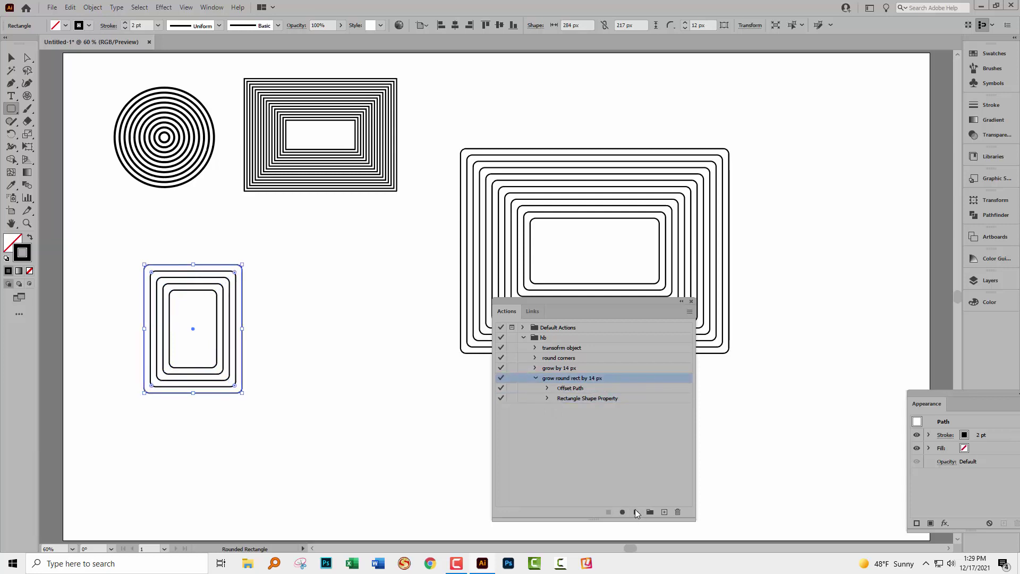
left_click(637, 511)
left_click(636, 512)
left_click(636, 511)
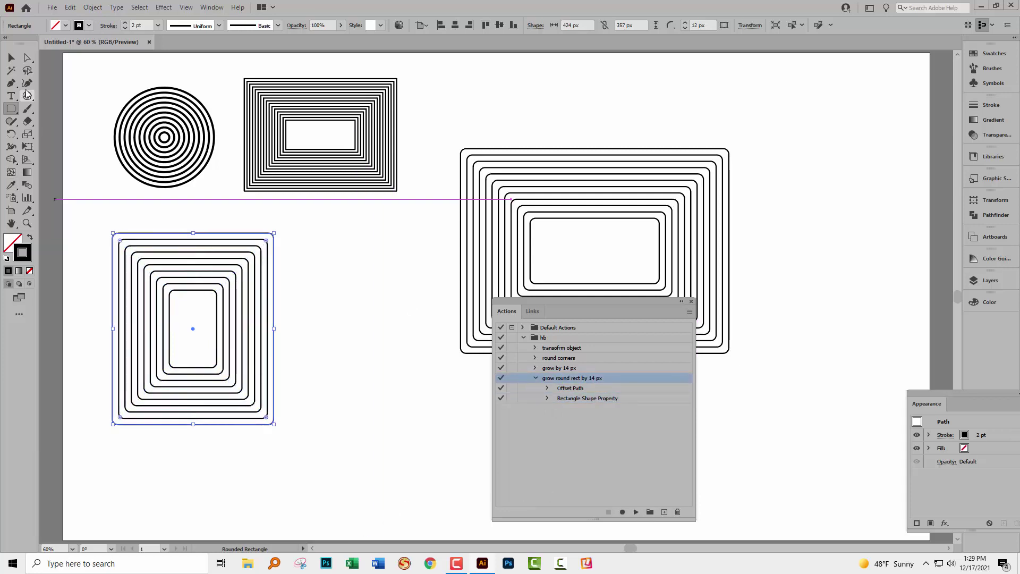
left_click(11, 58)
left_click(365, 348)
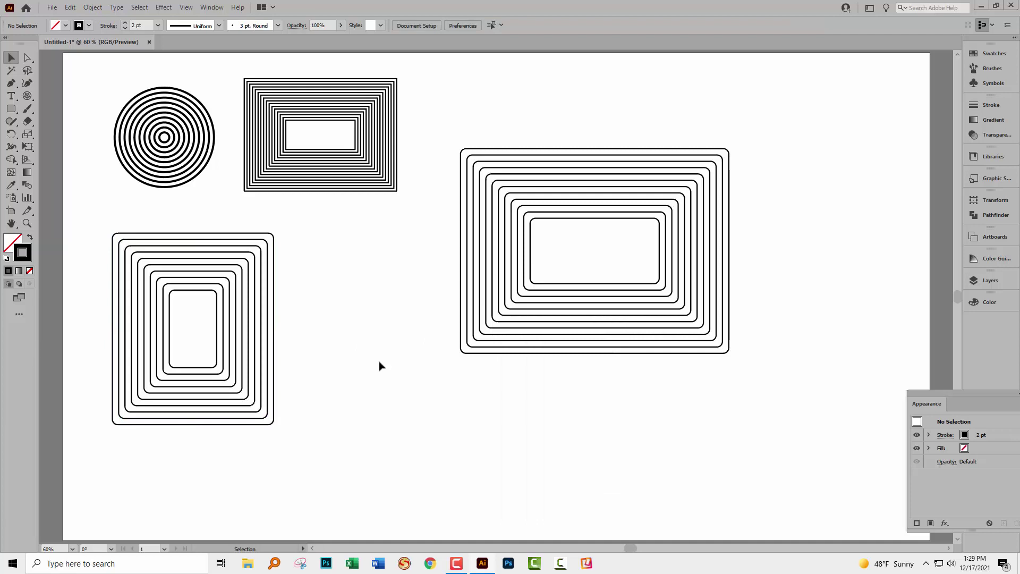